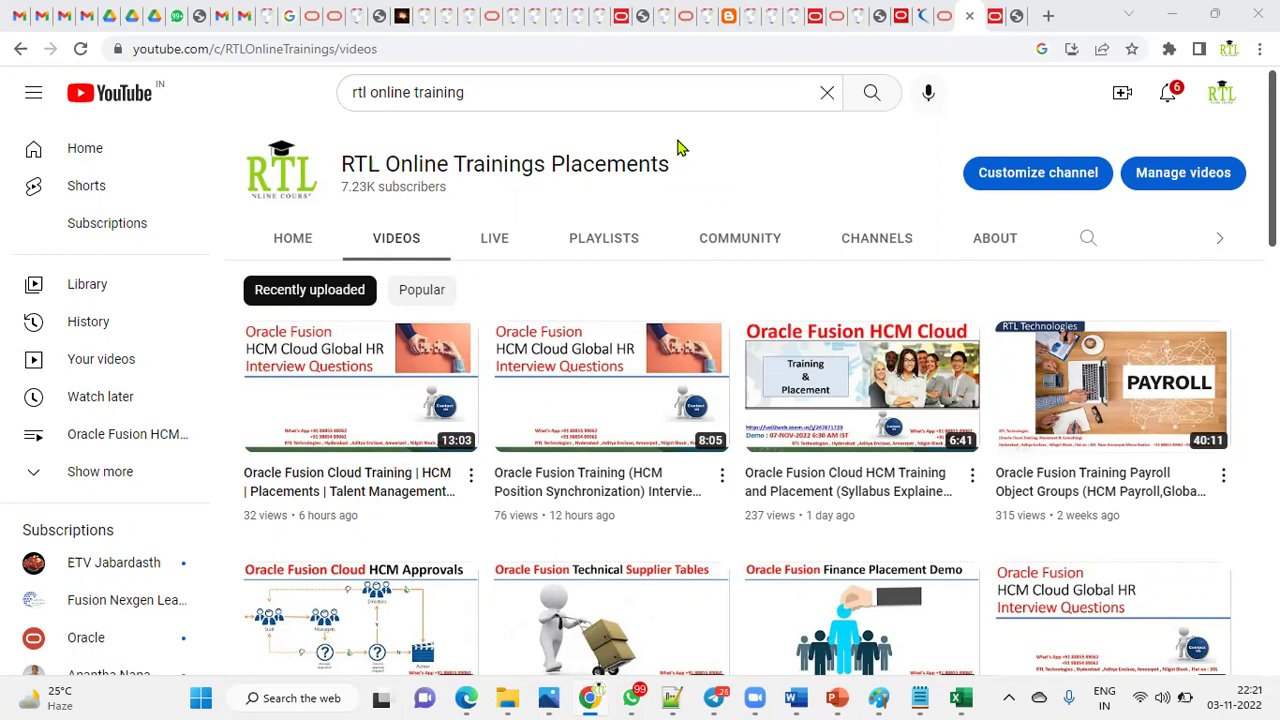
Switch to the Oracle Fusion session in Edge and open the Compensation Management setup page.
click(464, 698)
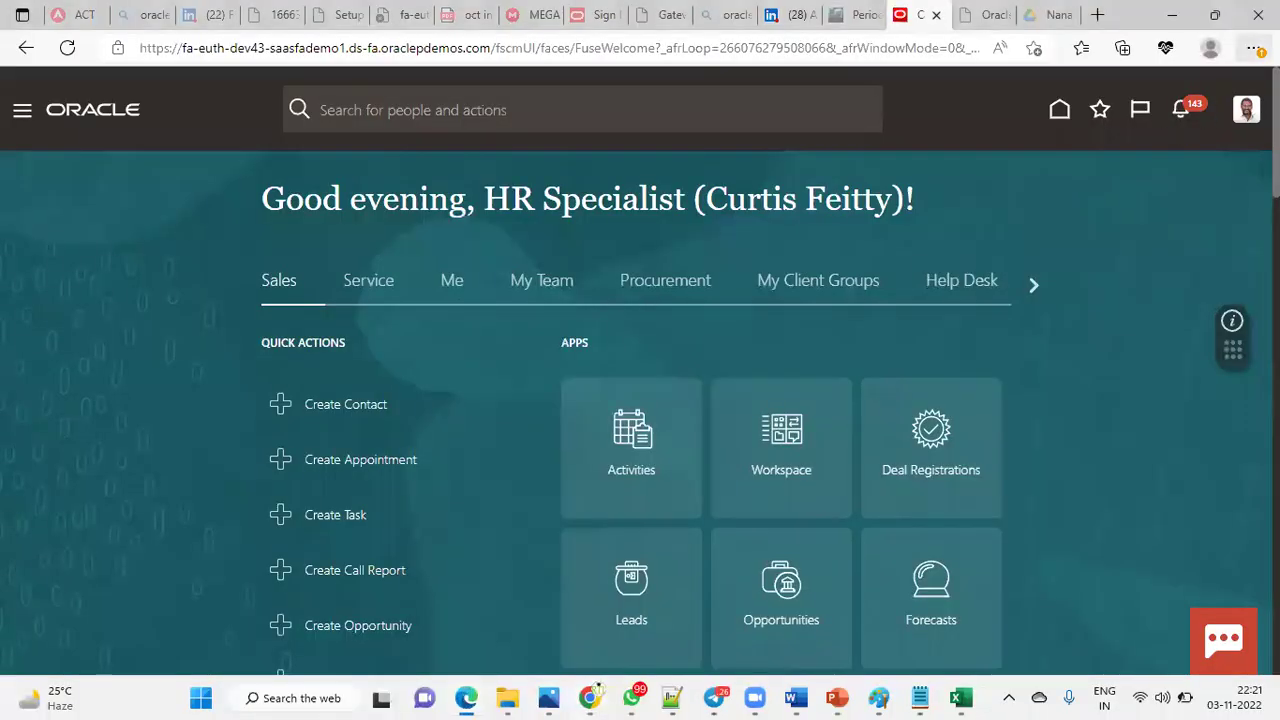
click(1254, 48)
click(1211, 149)
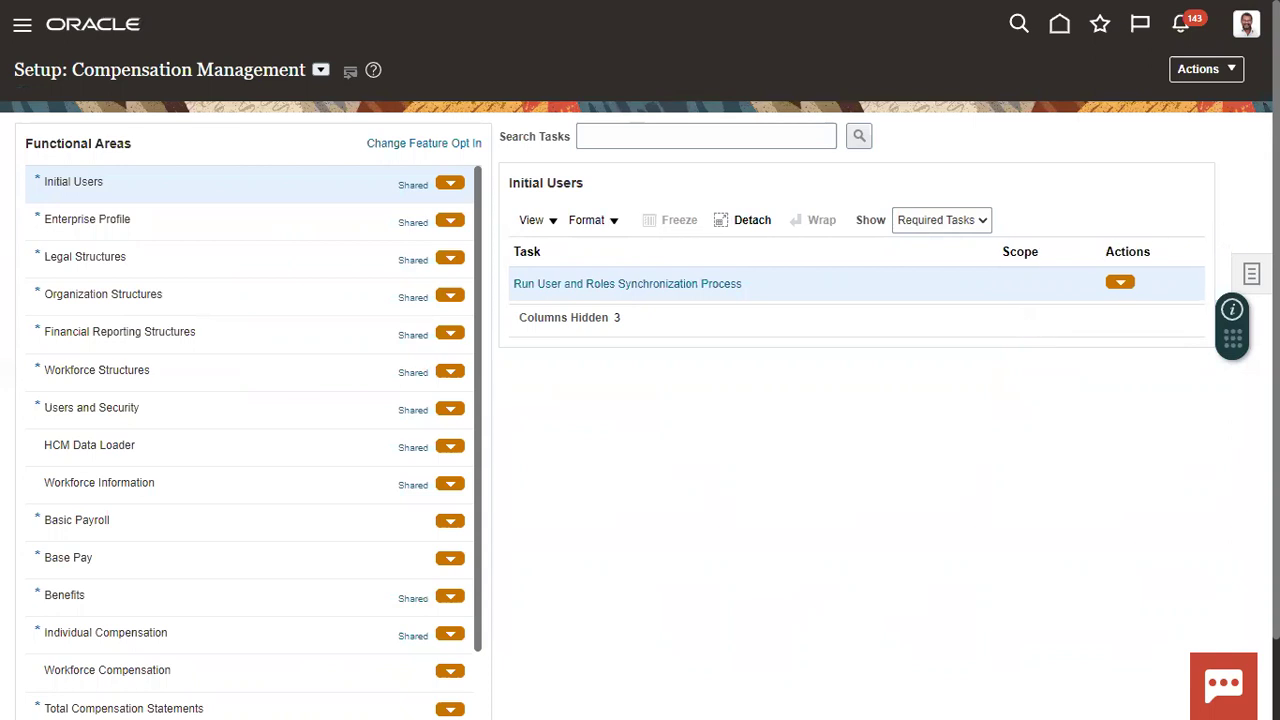
Go to Manage Implementation Projects, search for projects named "HCM" and open the HCM Implementation Project.
click(1251, 273)
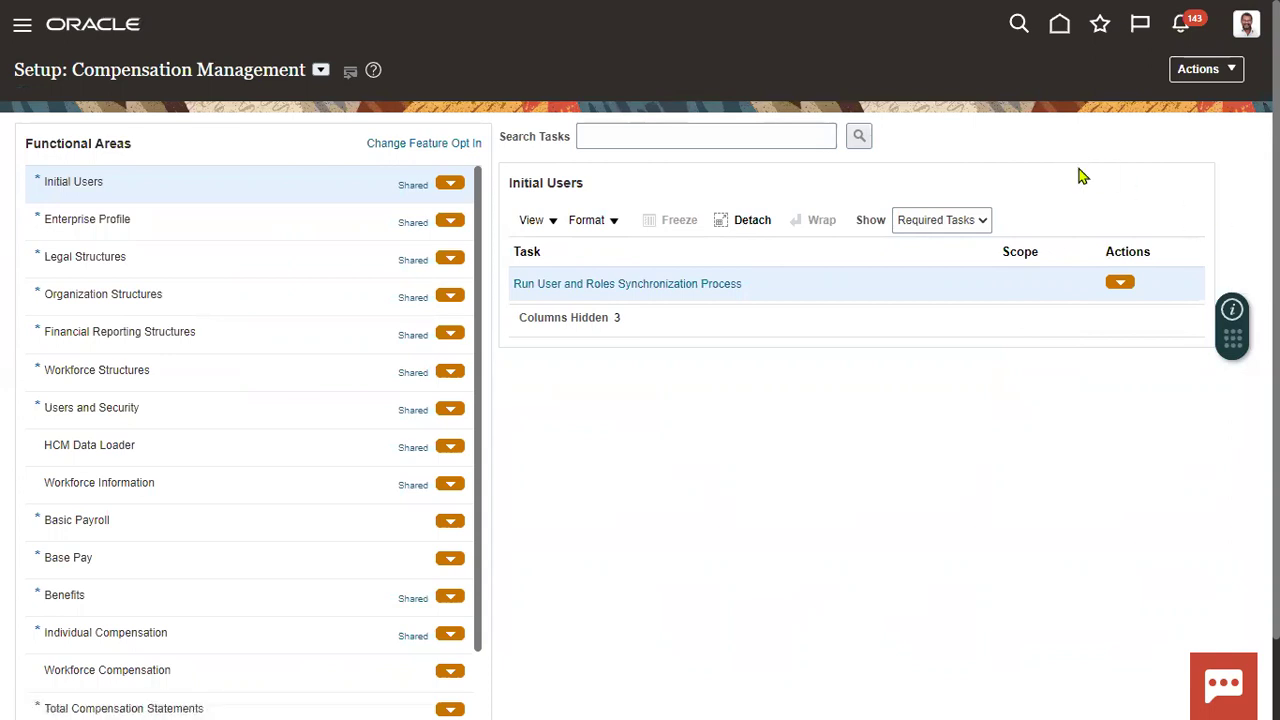
click(1140, 140)
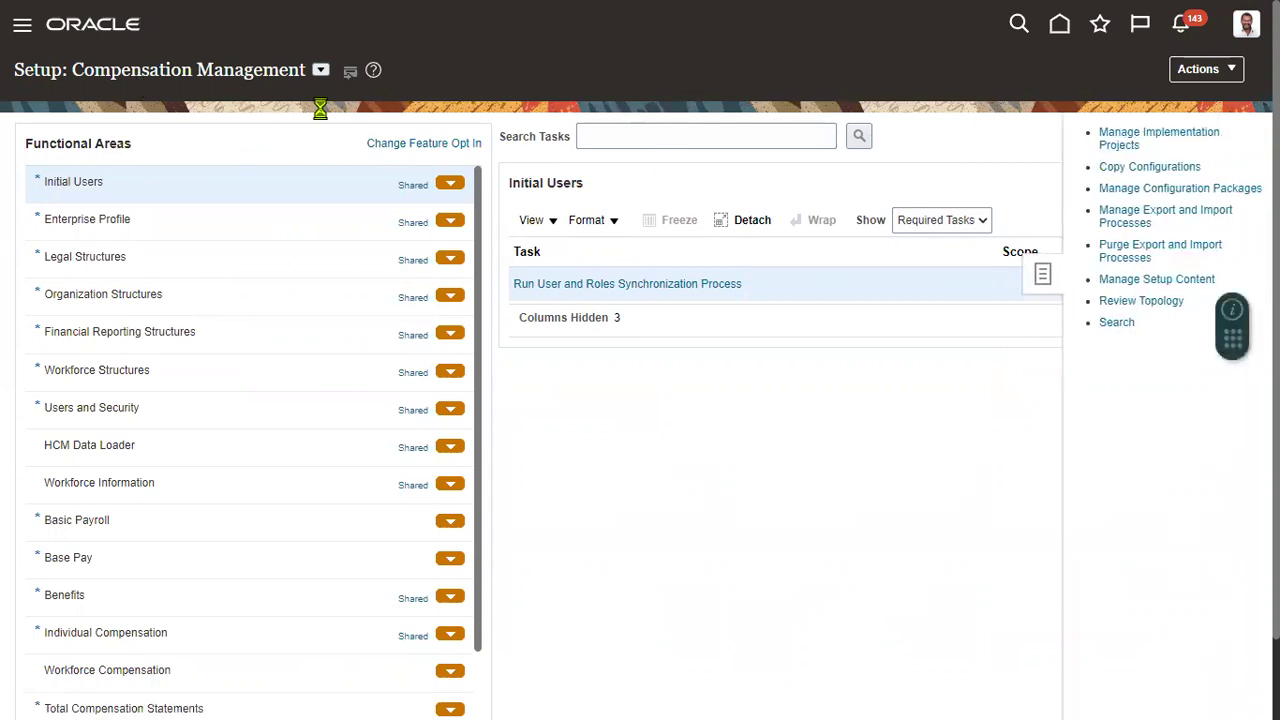
click(317, 170)
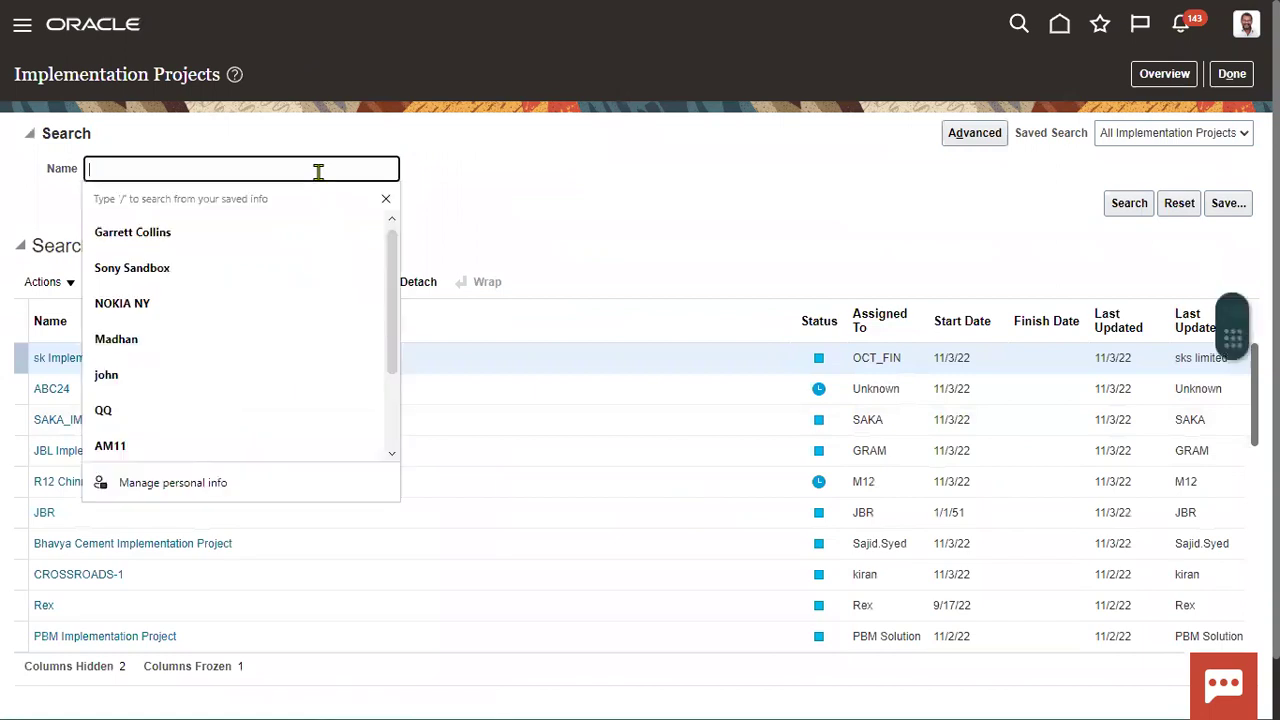
text(HCM)
key(Return)
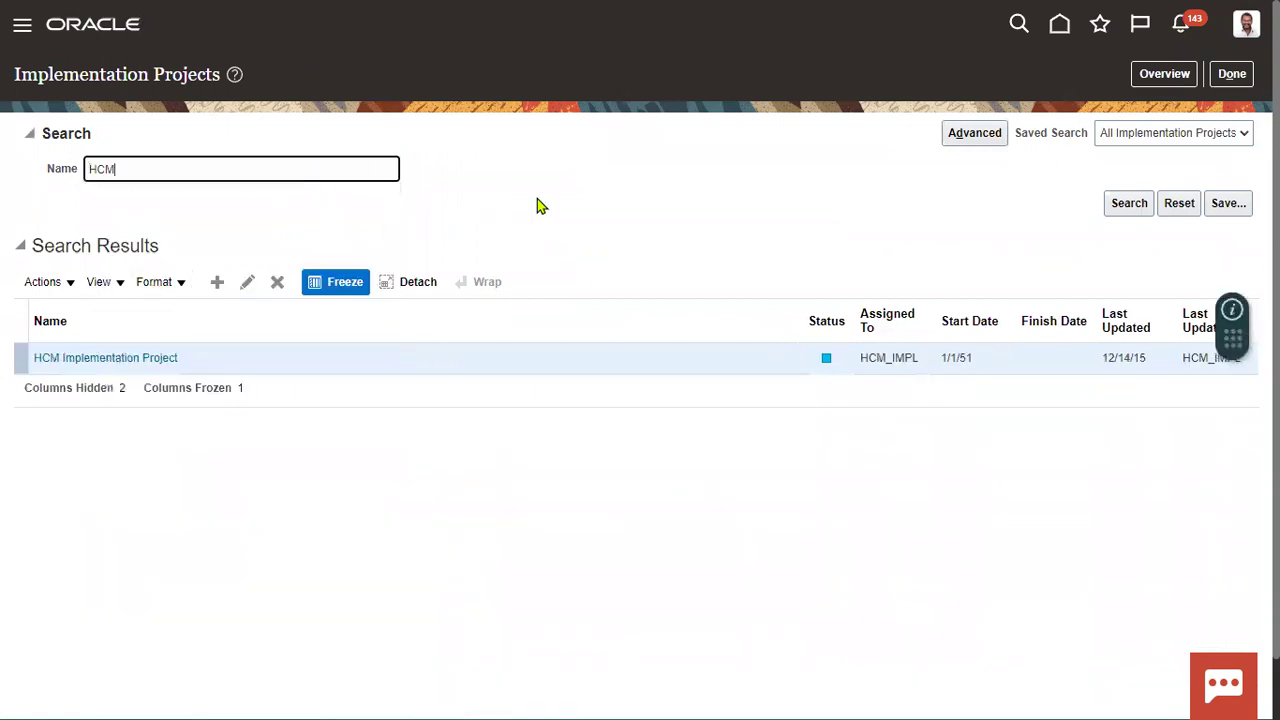
click(203, 363)
click(113, 360)
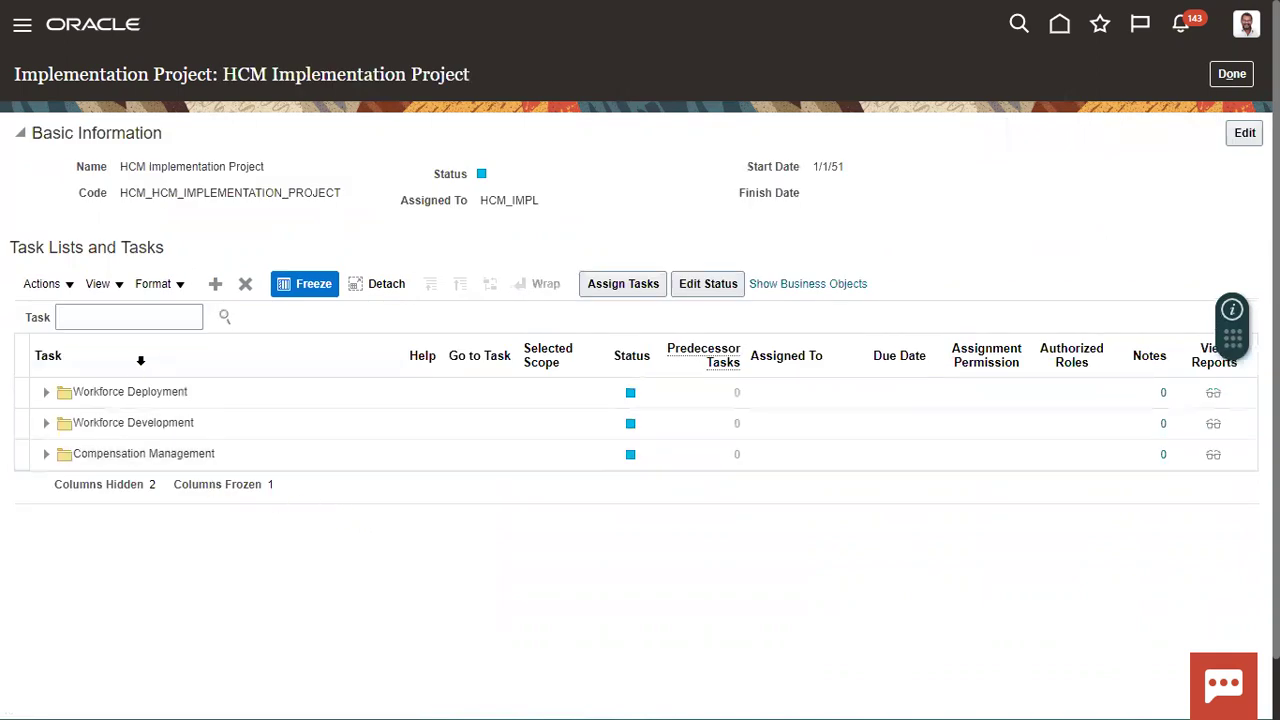
Search the project's tasks for "value set" and show the Manage Value Sets task within the Define Flexfields task list.
click(148, 310)
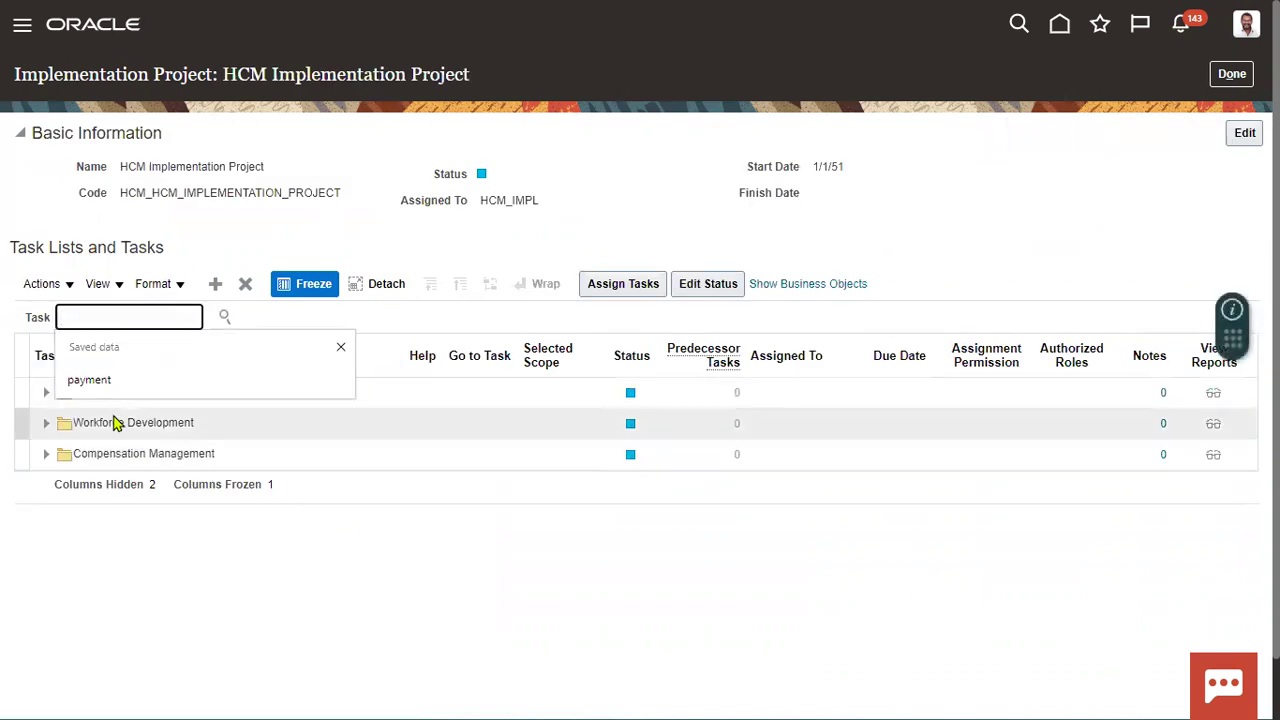
text(value set)
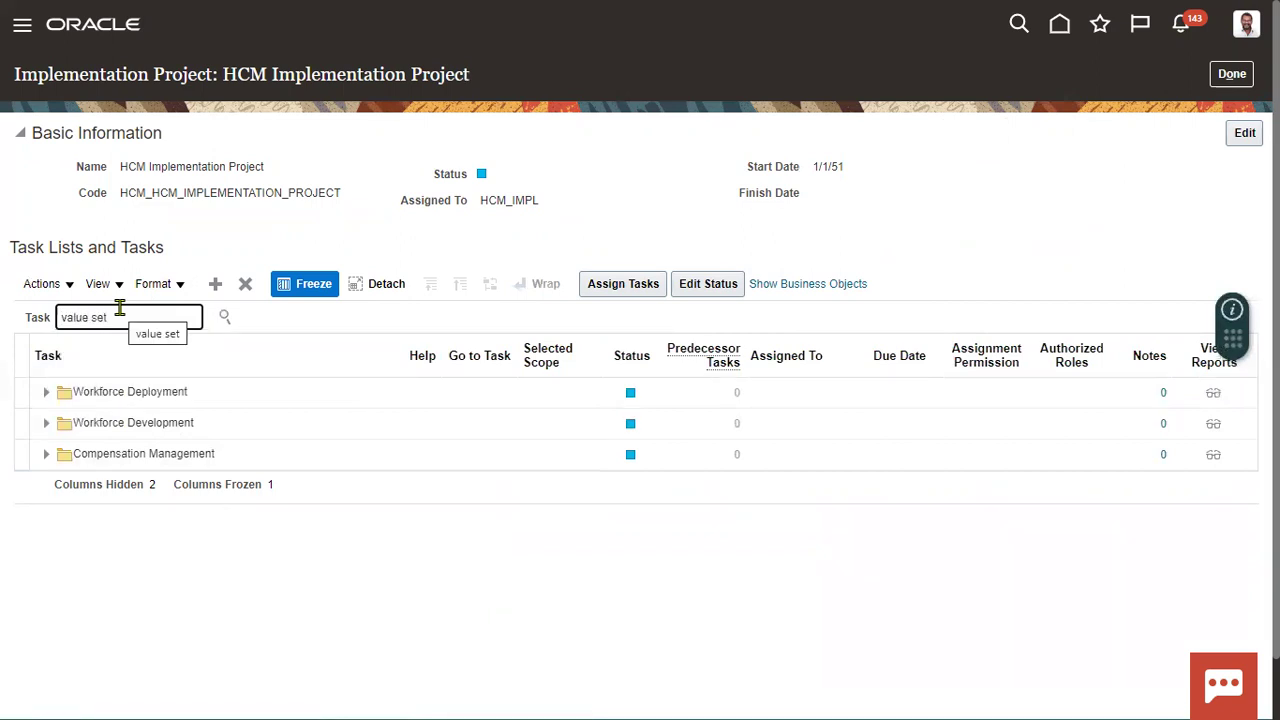
key(Return)
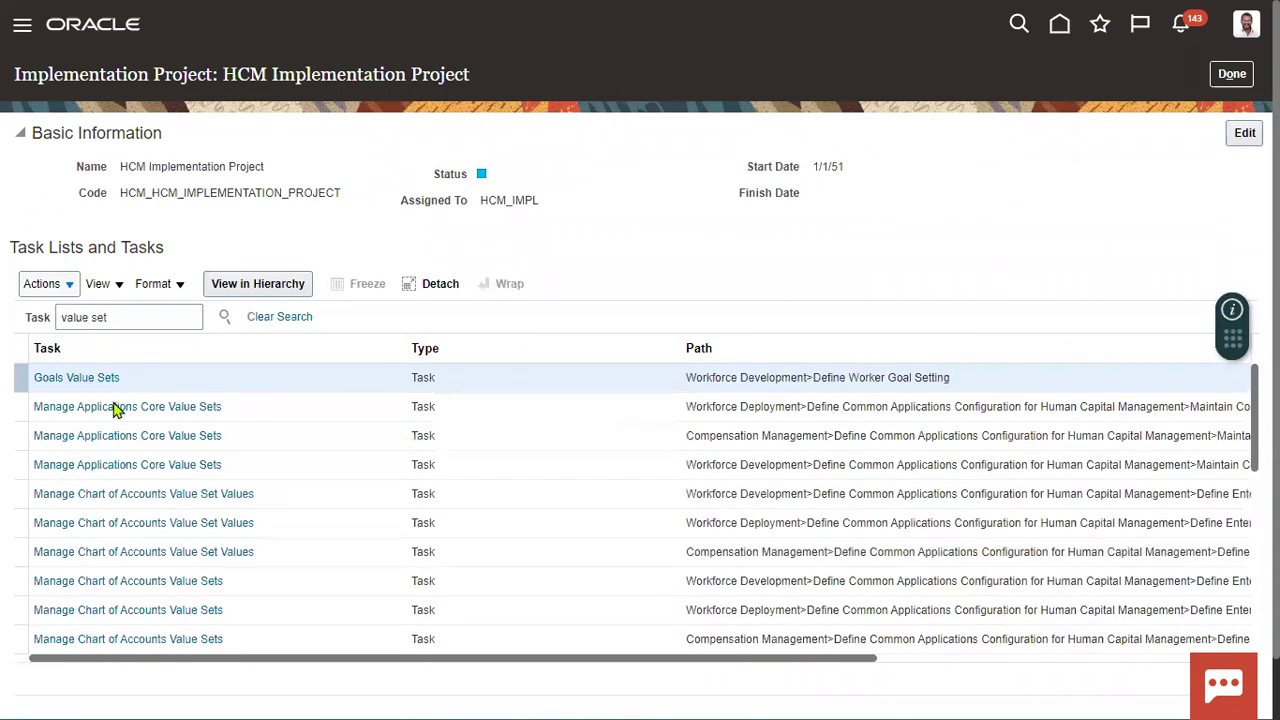
scroll(166, 534, down, 5)
click(118, 456)
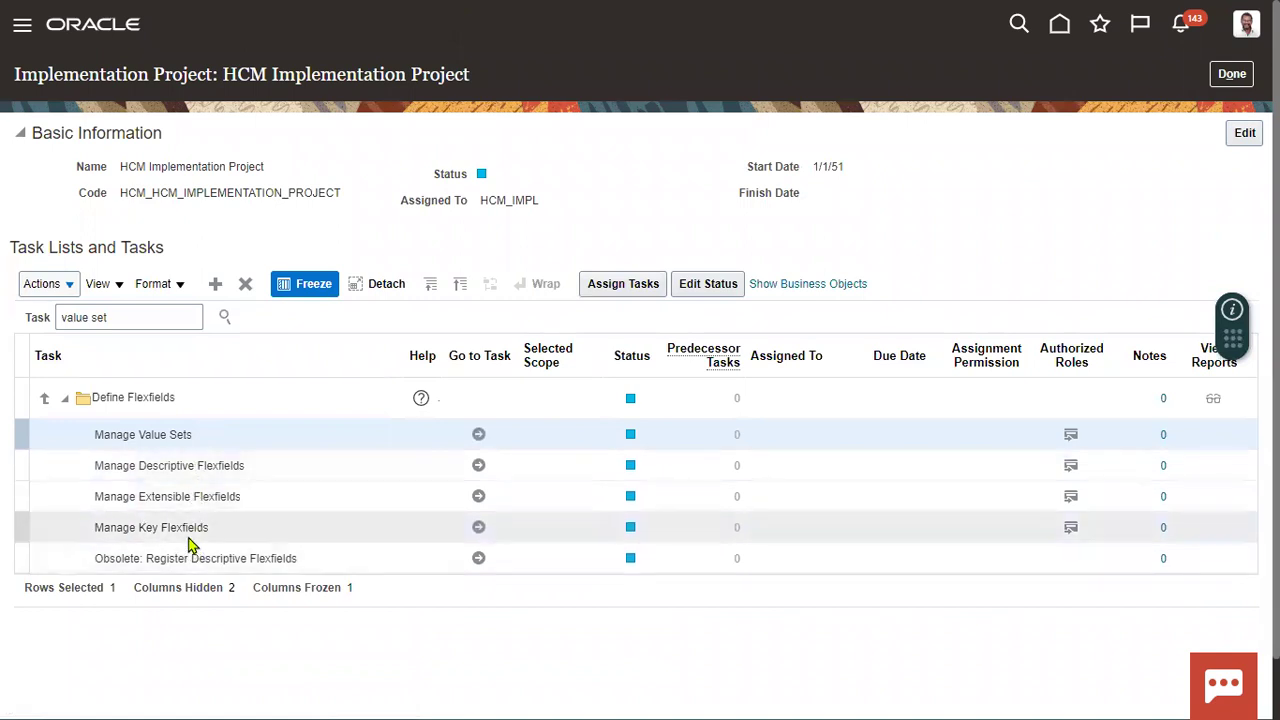
Search the task lists available to add for "Define Flex" and close the dialog without adding any.
click(216, 286)
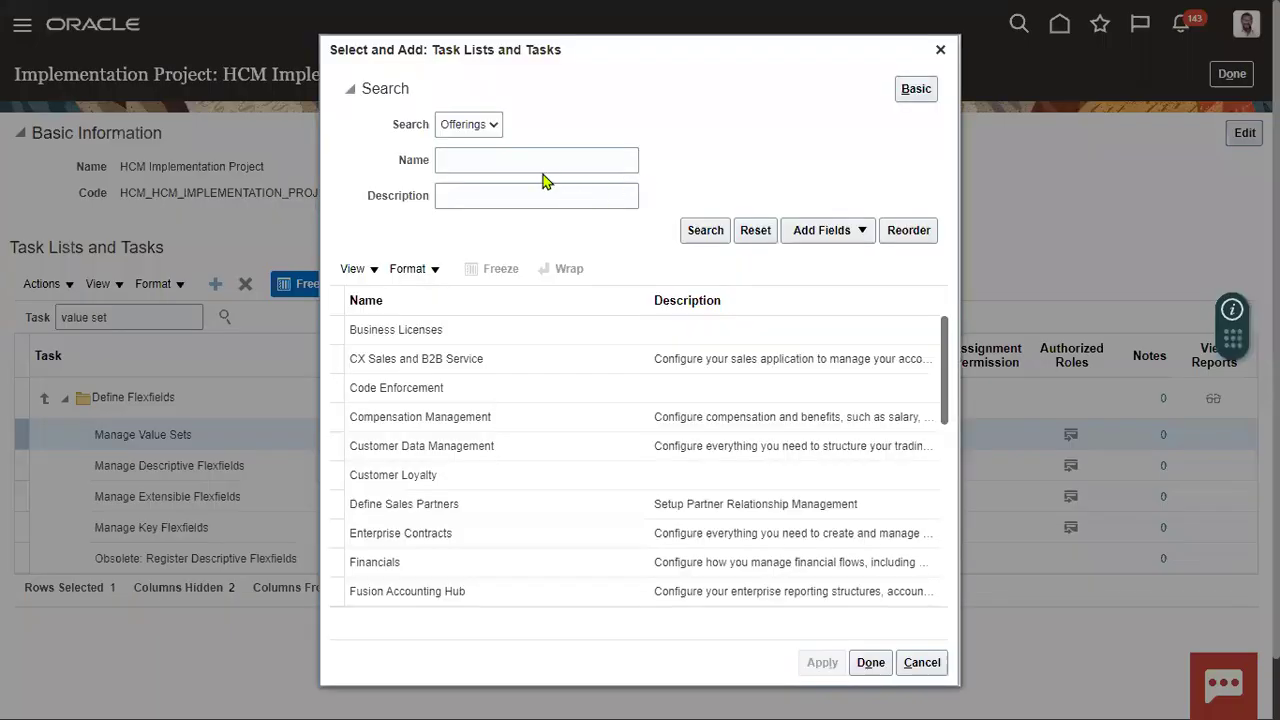
click(476, 126)
click(472, 162)
click(479, 158)
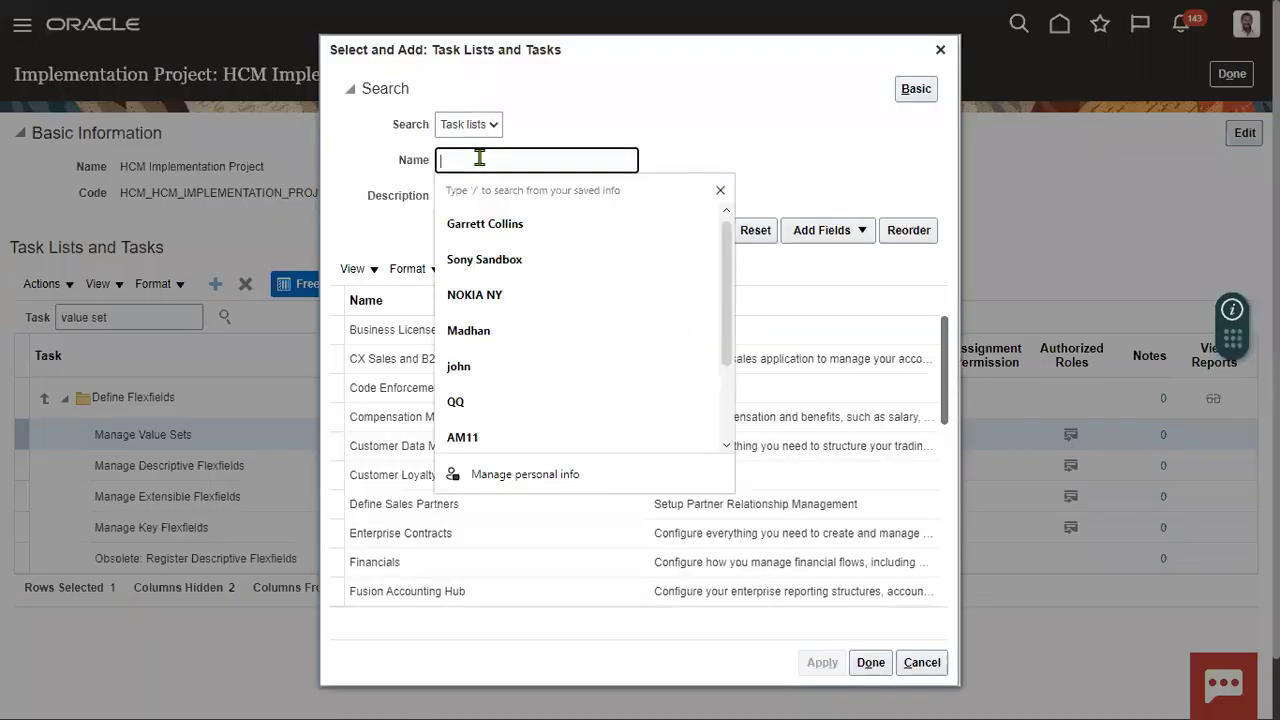
text(Dfine)
key(BackSpace)
key(BackSpace)
key(BackSpace)
key(BackSpace)
text(efine Flex)
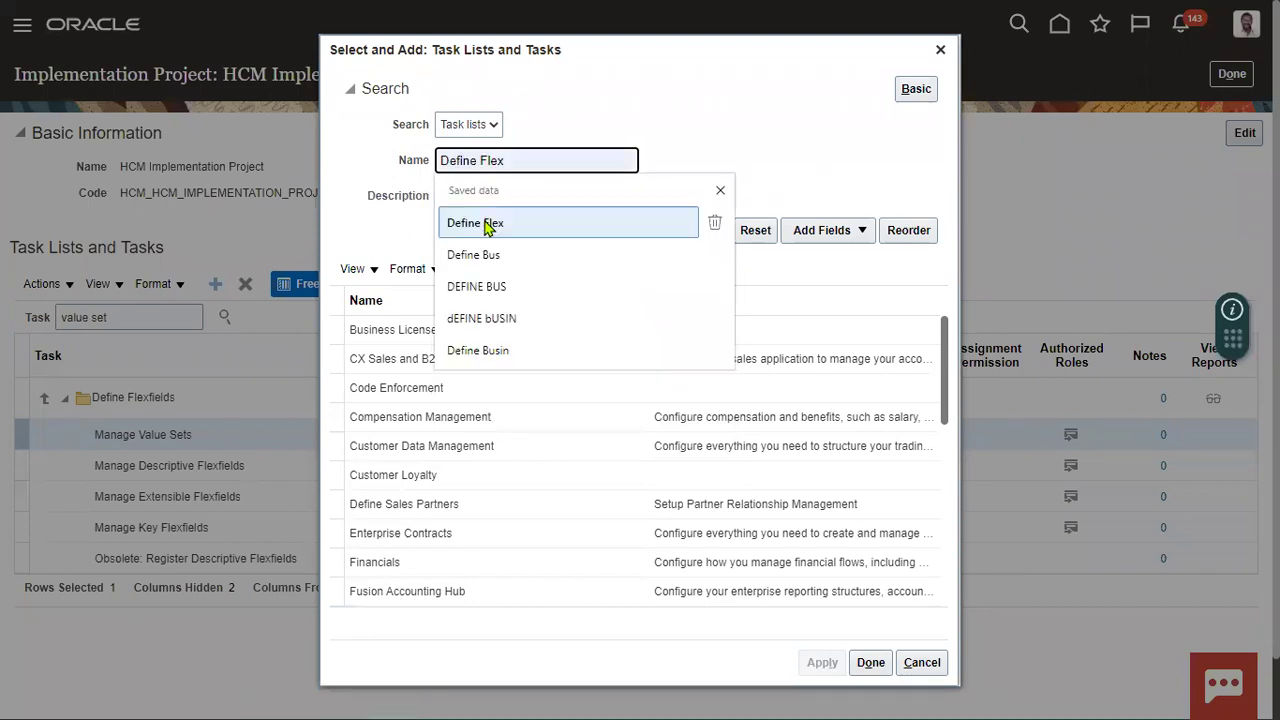
click(486, 223)
key(Return)
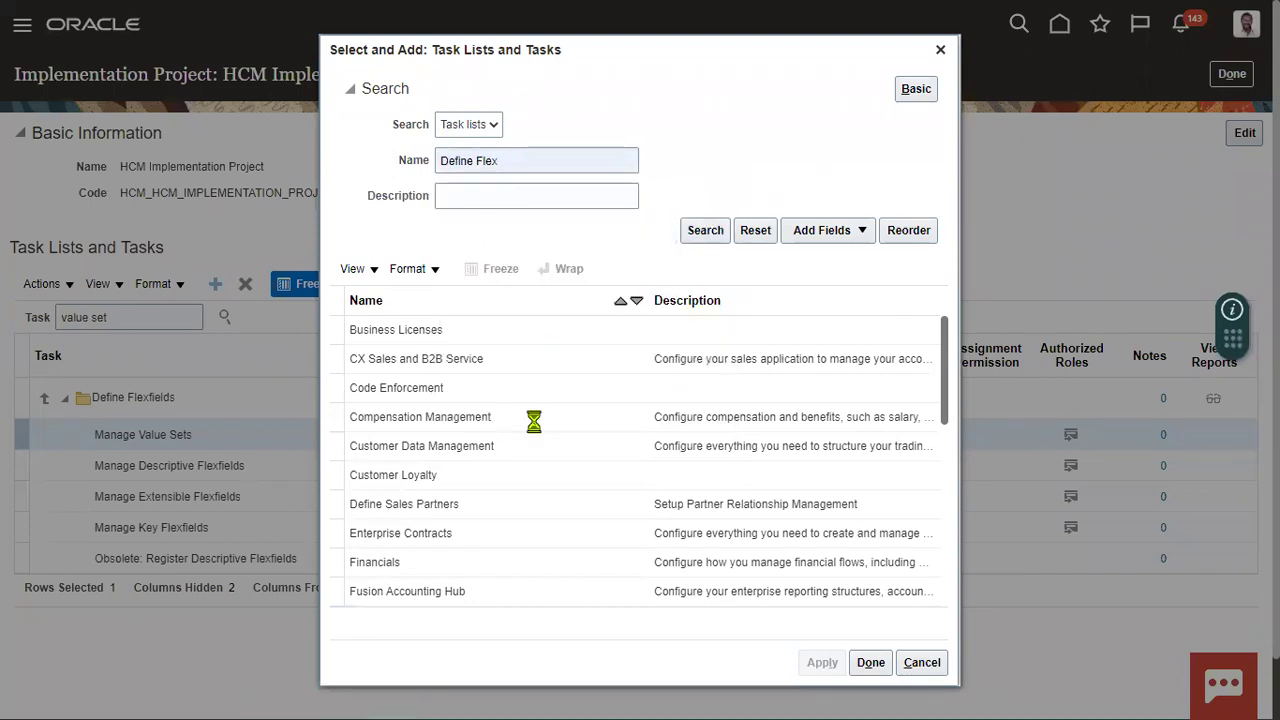
click(918, 531)
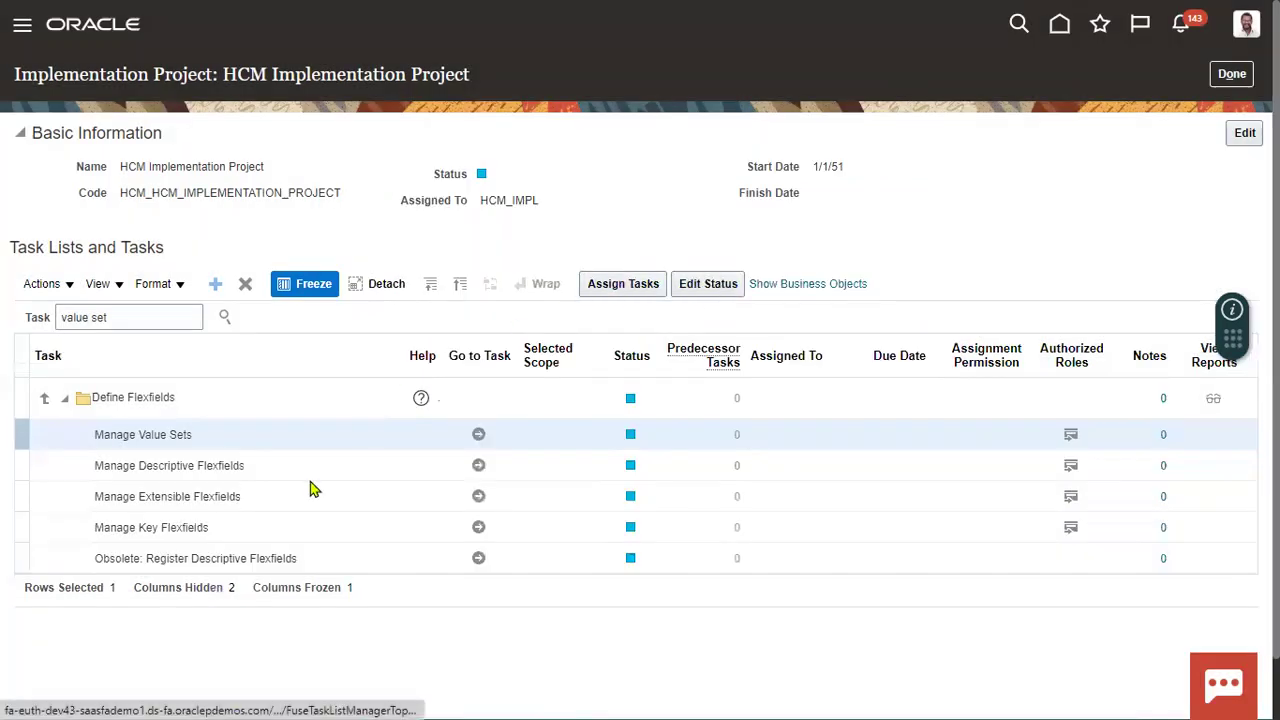
Open the Manage Key Flexfields task, list all key flexfields and examine the Cost Allocation and People Group entries.
click(260, 530)
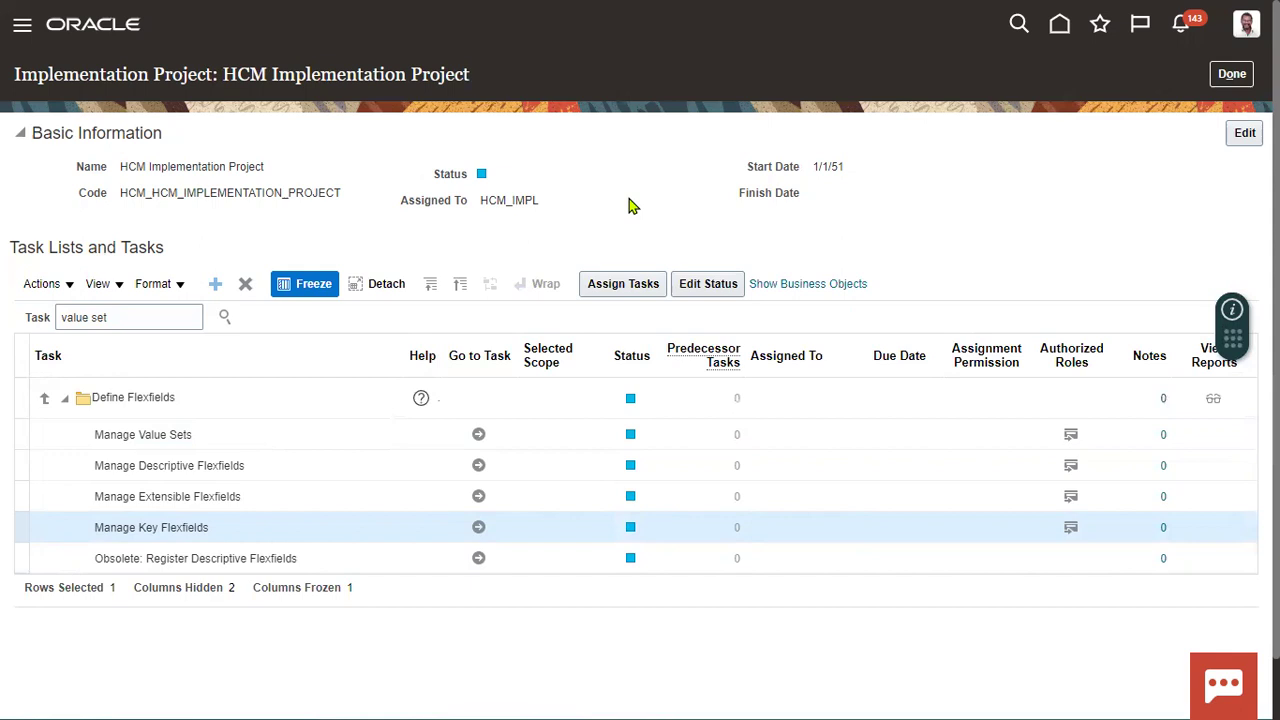
click(479, 528)
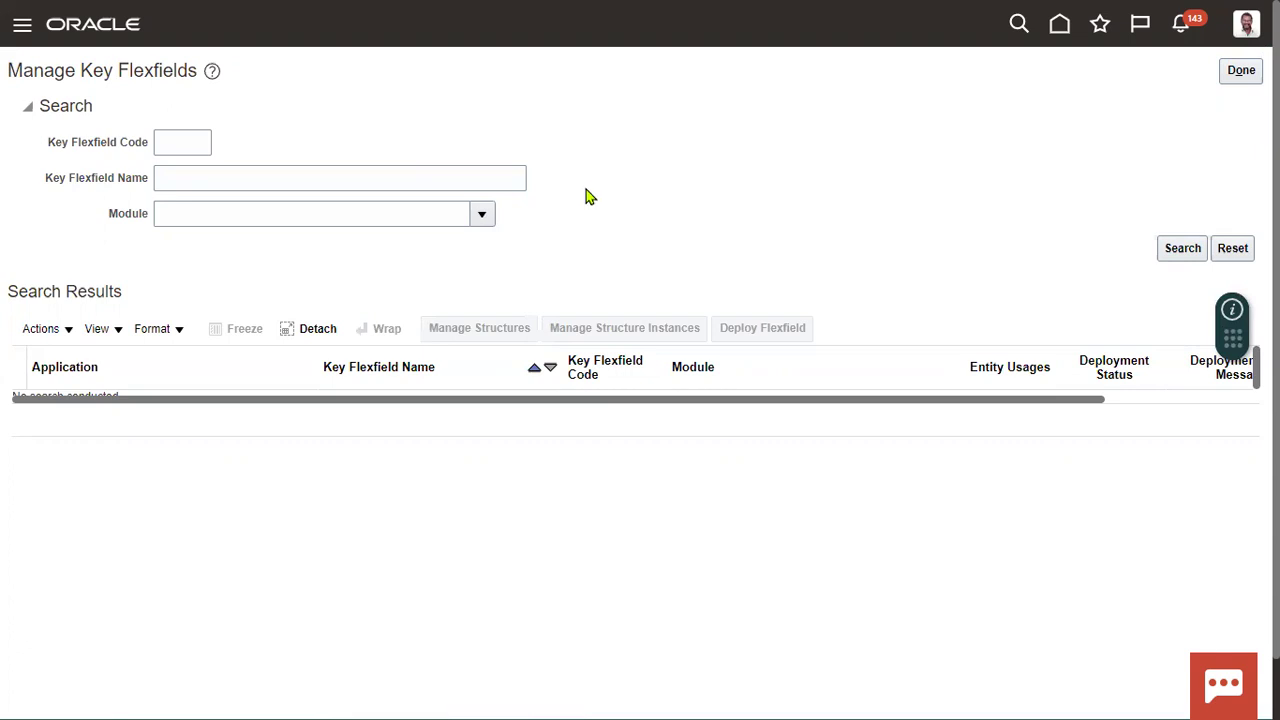
click(1182, 249)
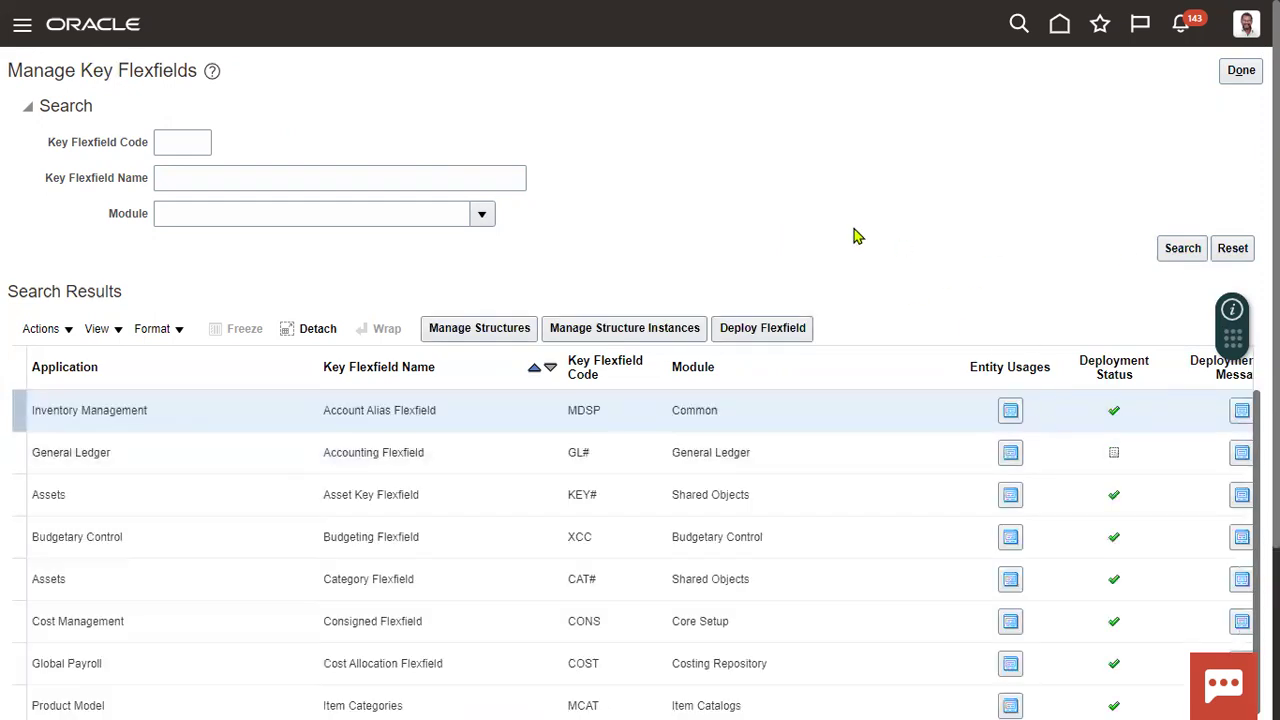
scroll(1221, 357, down, 3)
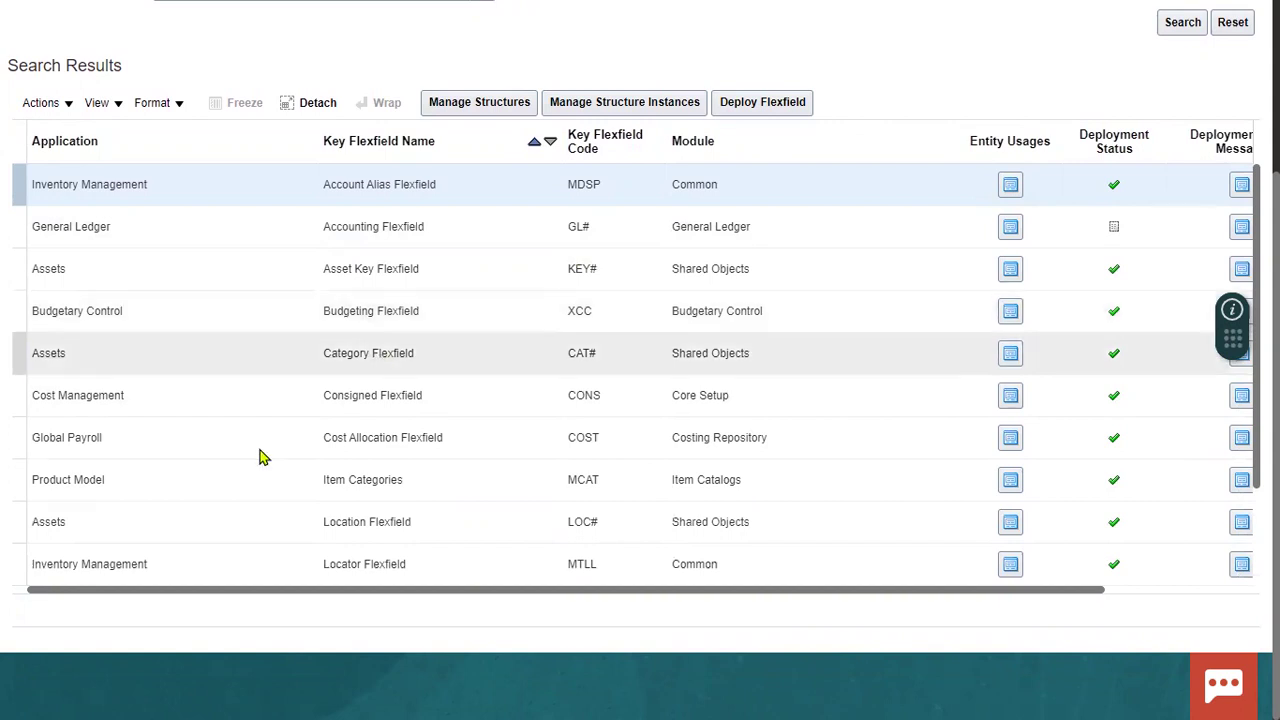
scroll(415, 490, down, 1)
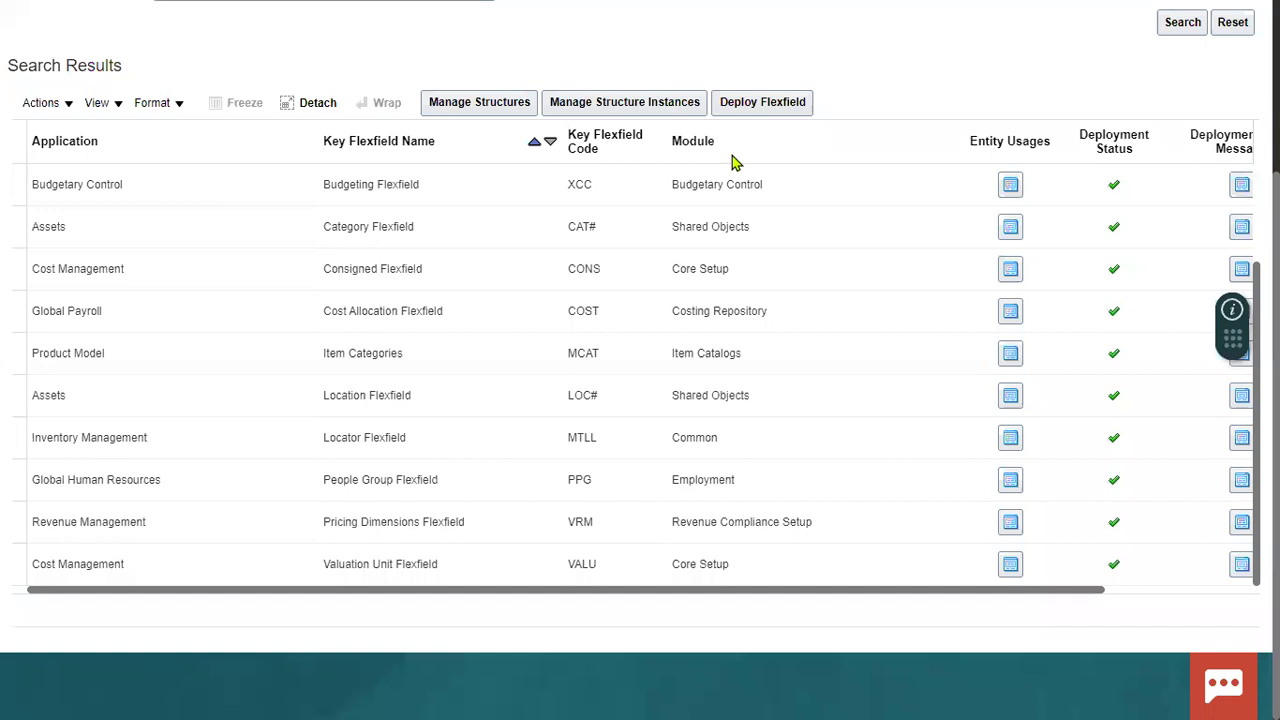
mouse_move(14, 287)
mouse_down()
mouse_move(97, 328)
mouse_move(813, 326)
mouse_up()
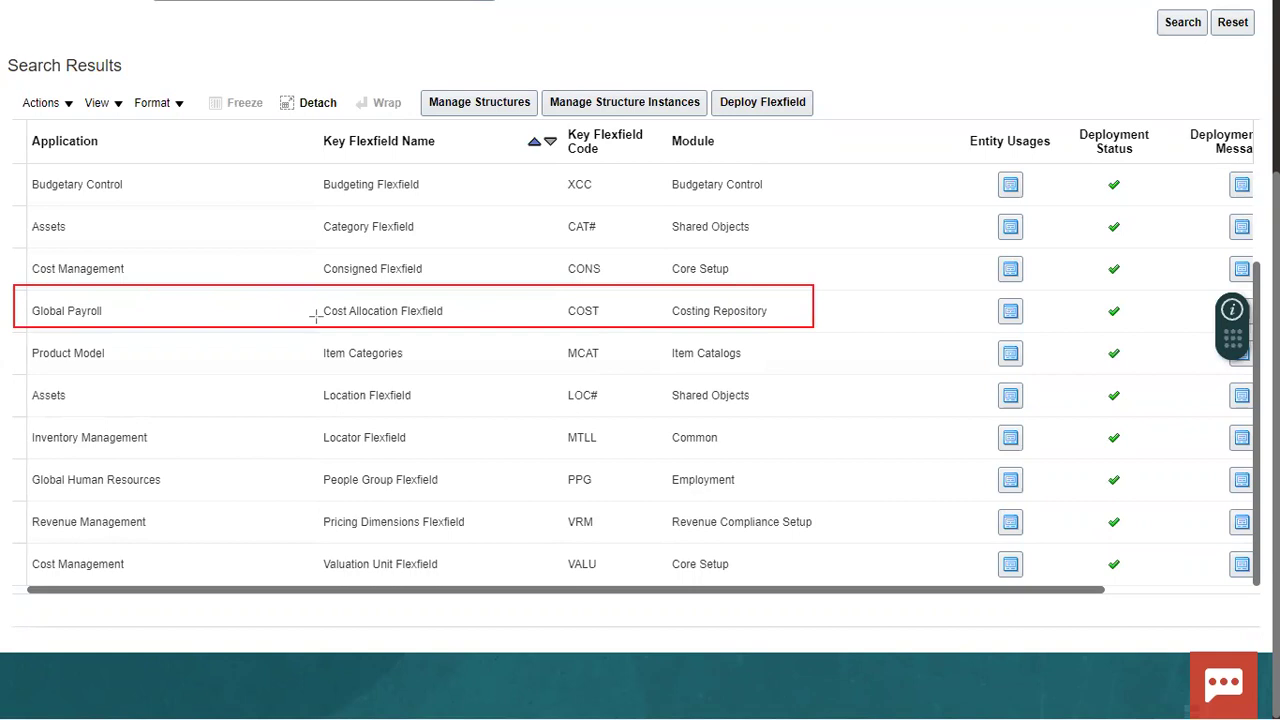
mouse_move(17, 459)
mouse_down()
mouse_move(55, 500)
mouse_move(806, 501)
mouse_up()
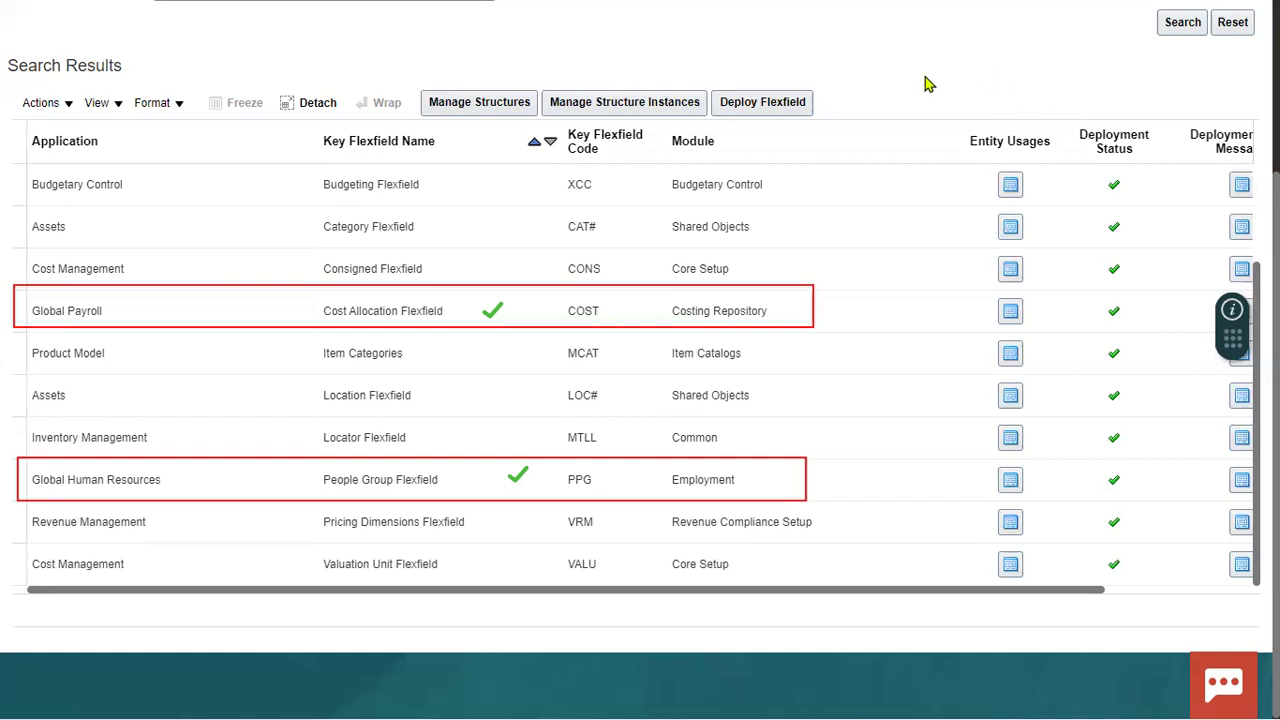
Go to New Person under My Client Groups and start the Hire an Employee process.
scroll(7, 126, up, 3)
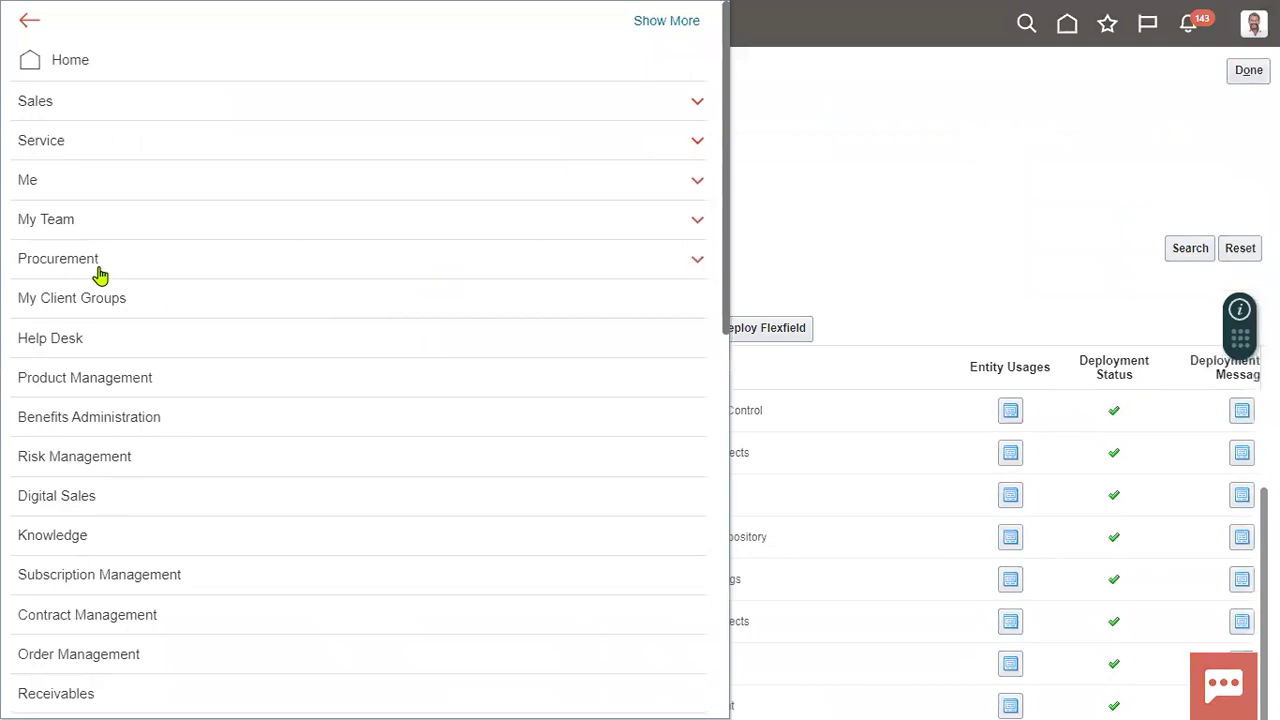
click(100, 296)
click(497, 342)
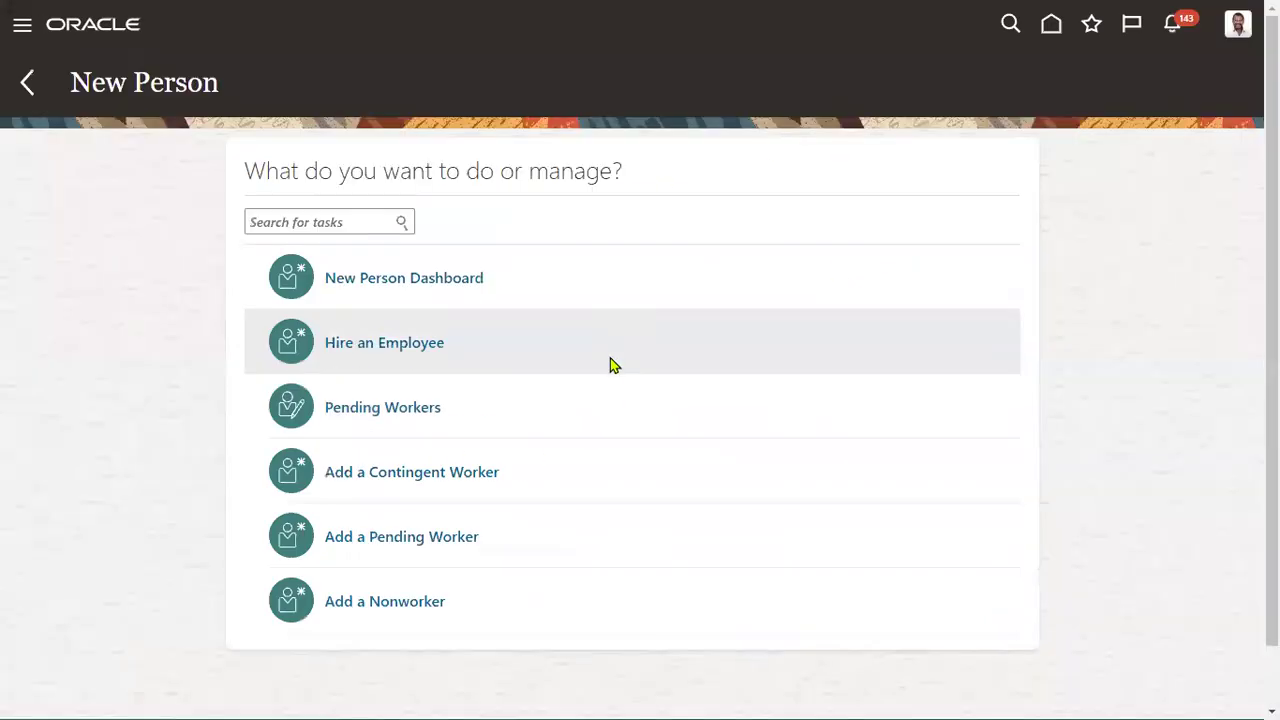
click(352, 343)
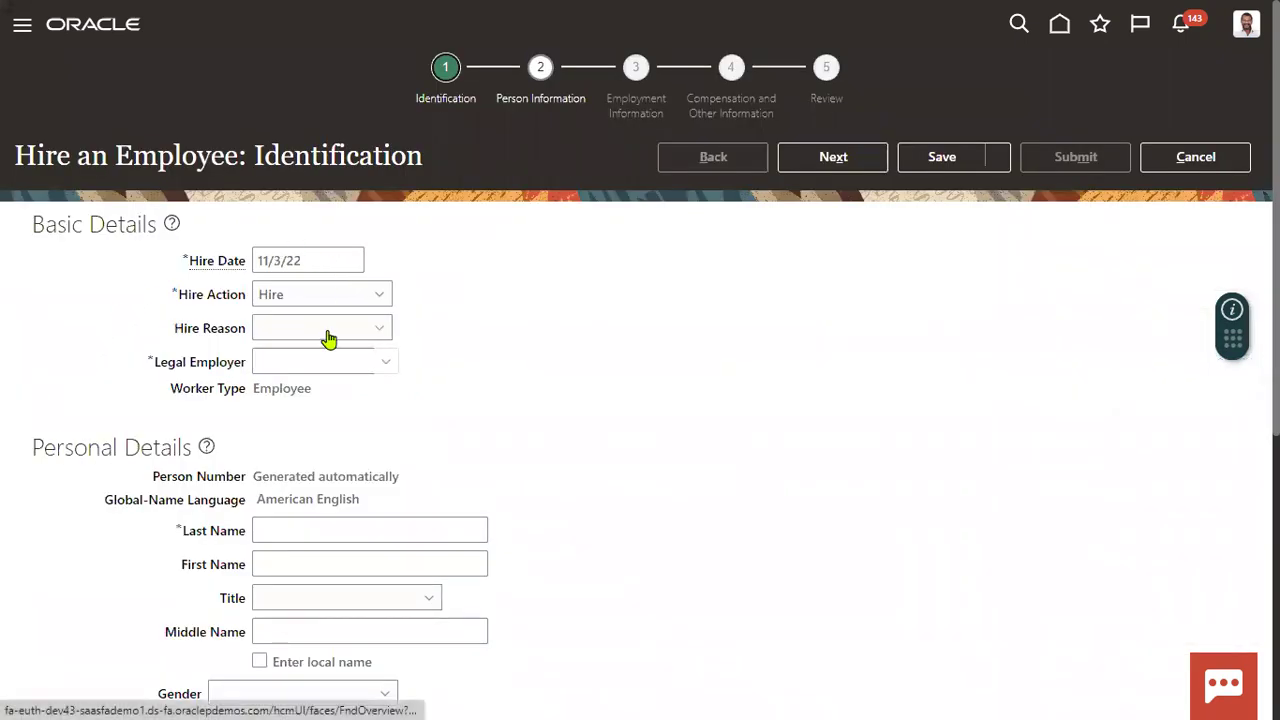
Set the hire reason to "Hire to fill vacant position" and the legal employer to US1 Legal Entity.
click(328, 340)
click(320, 379)
click(313, 350)
text(US1)
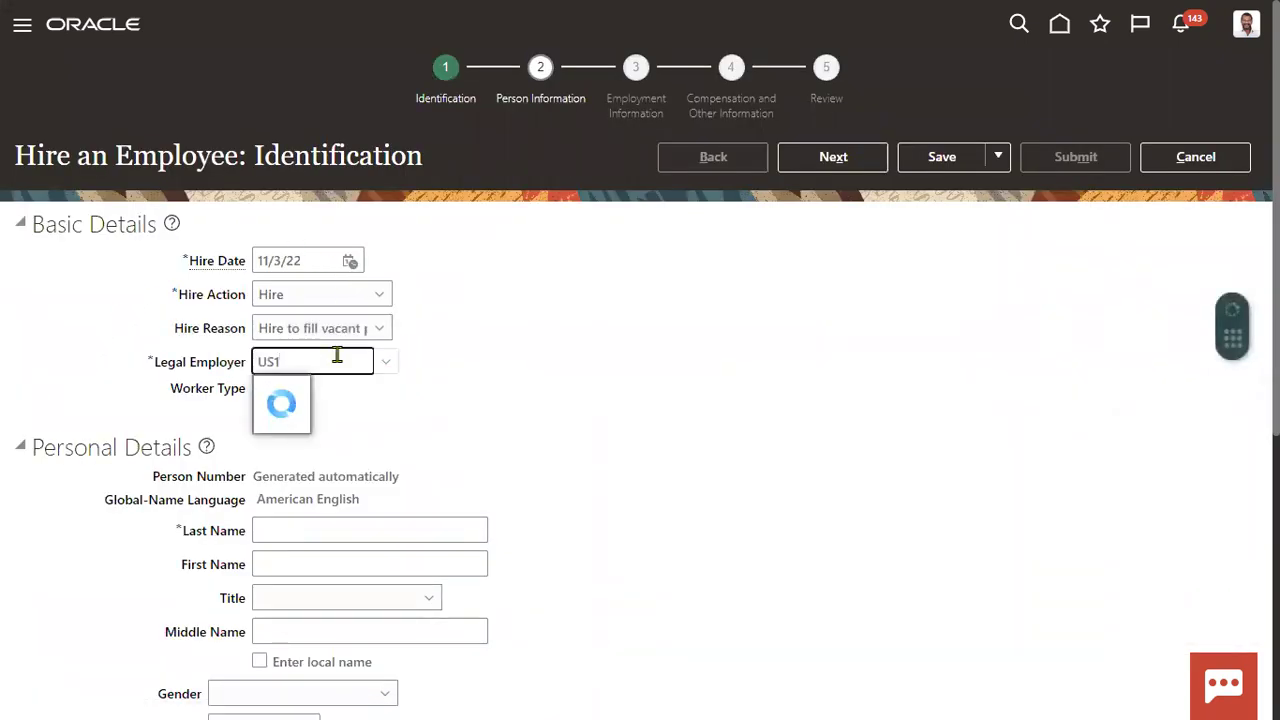
click(276, 391)
Fill in the employee's last name, first name and date of birth in the personal details.
click(305, 530)
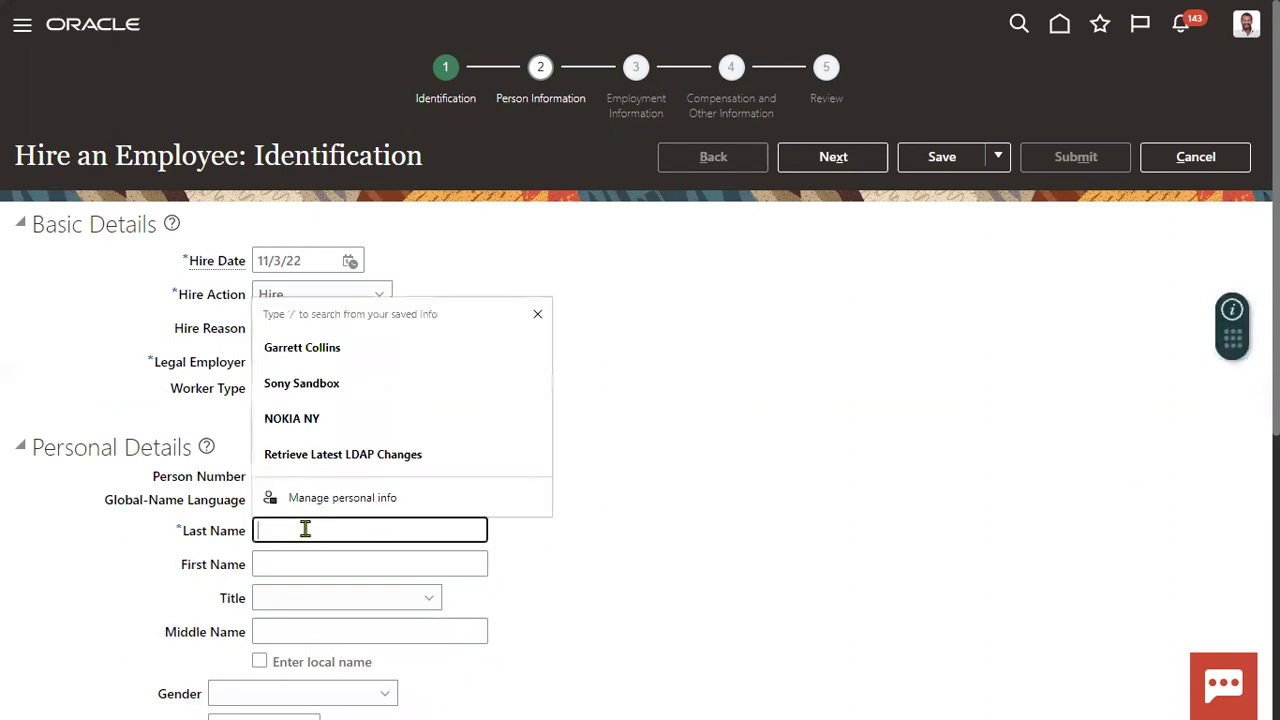
text(KFF)
key(Tab)
text(KFF)
key(Tab)
scroll(346, 391, down, 6)
click(255, 253)
text(1/1/)
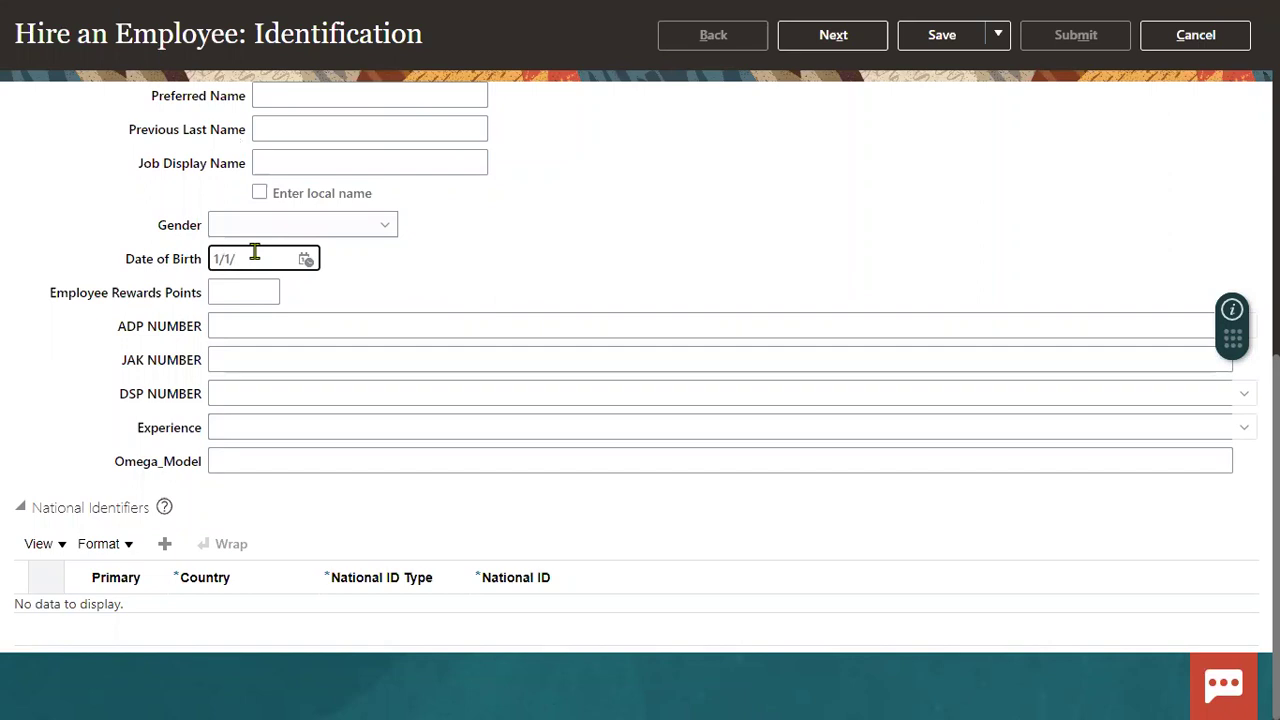
text(57)
drag(238, 258, 277, 250)
text(88)
Add a United States national identifier of type Social Security Number, enter its number and continue to Person Information.
click(163, 554)
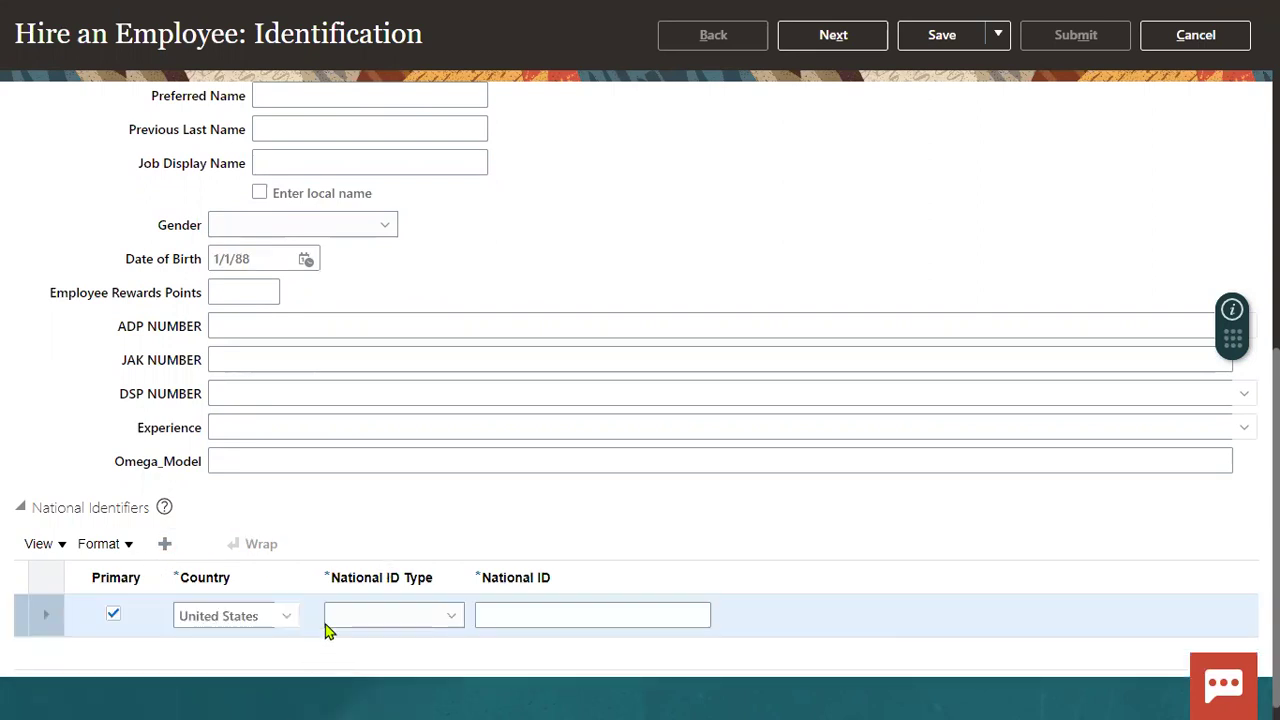
click(374, 615)
click(380, 556)
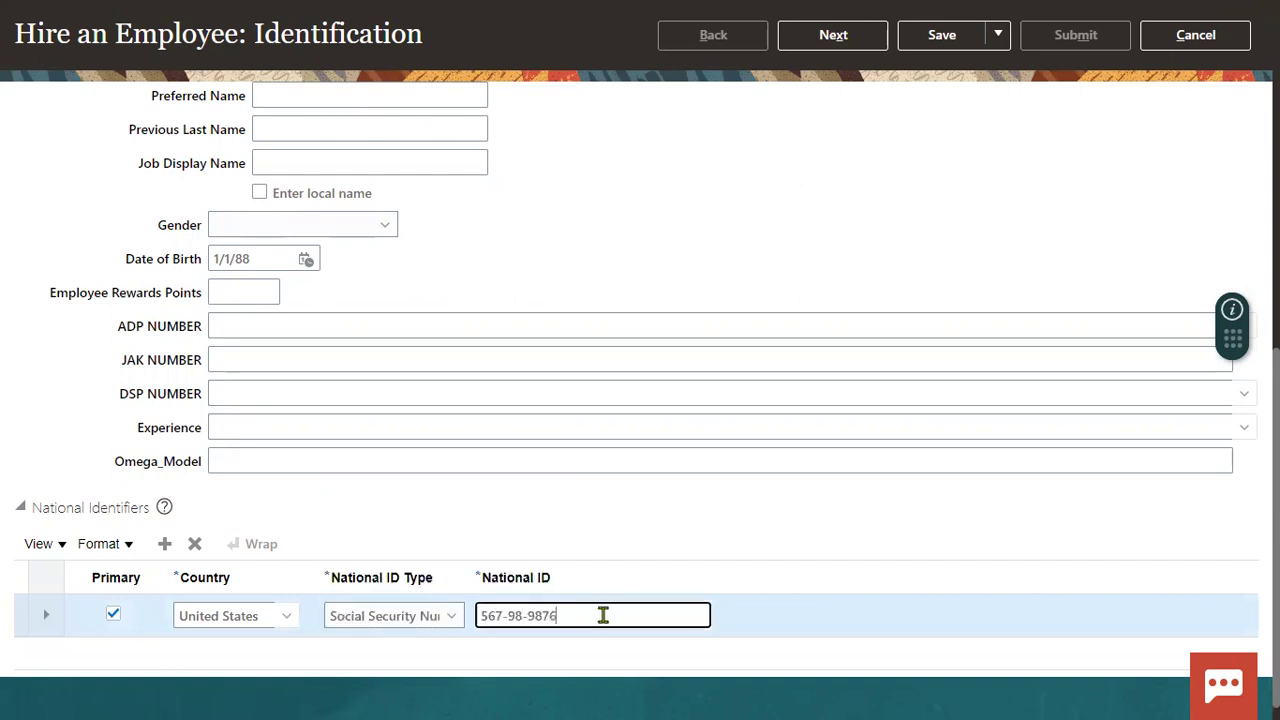
scroll(840, 400, up, 10)
click(840, 165)
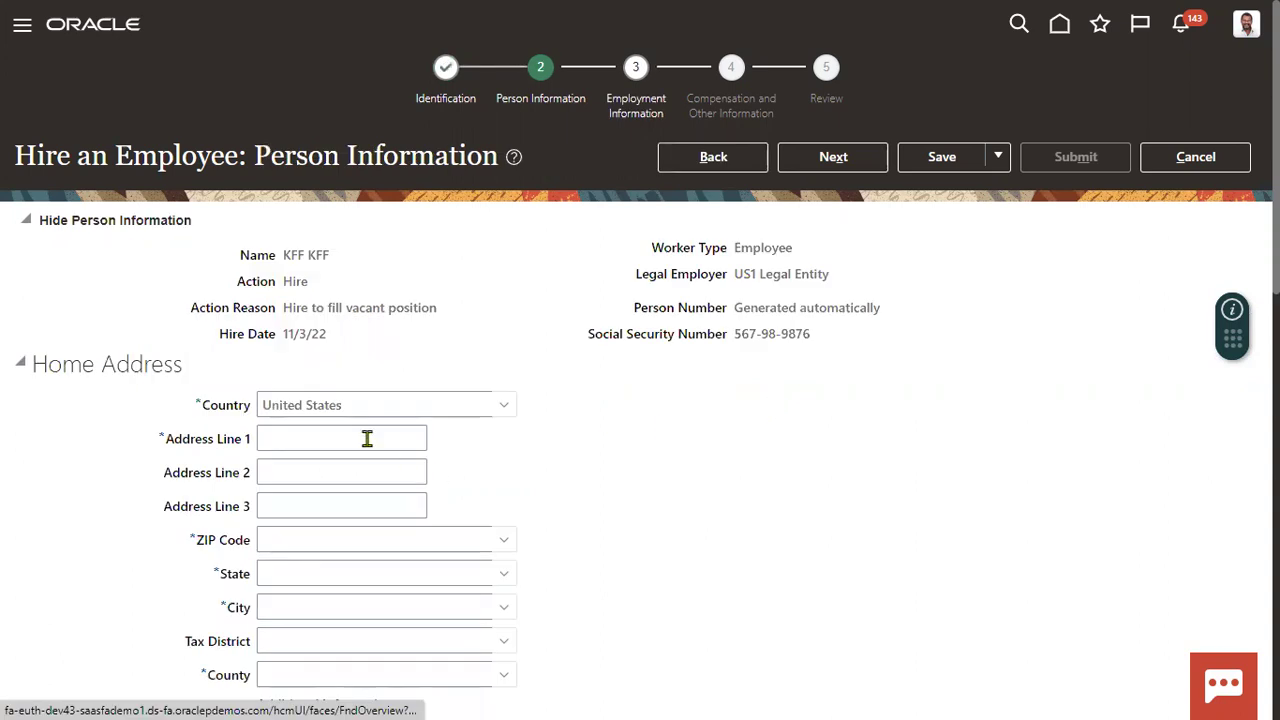
Fill in the home address's first line and ZIP code, and continue to Employment Information.
click(366, 438)
click(366, 501)
click(323, 539)
text(122)
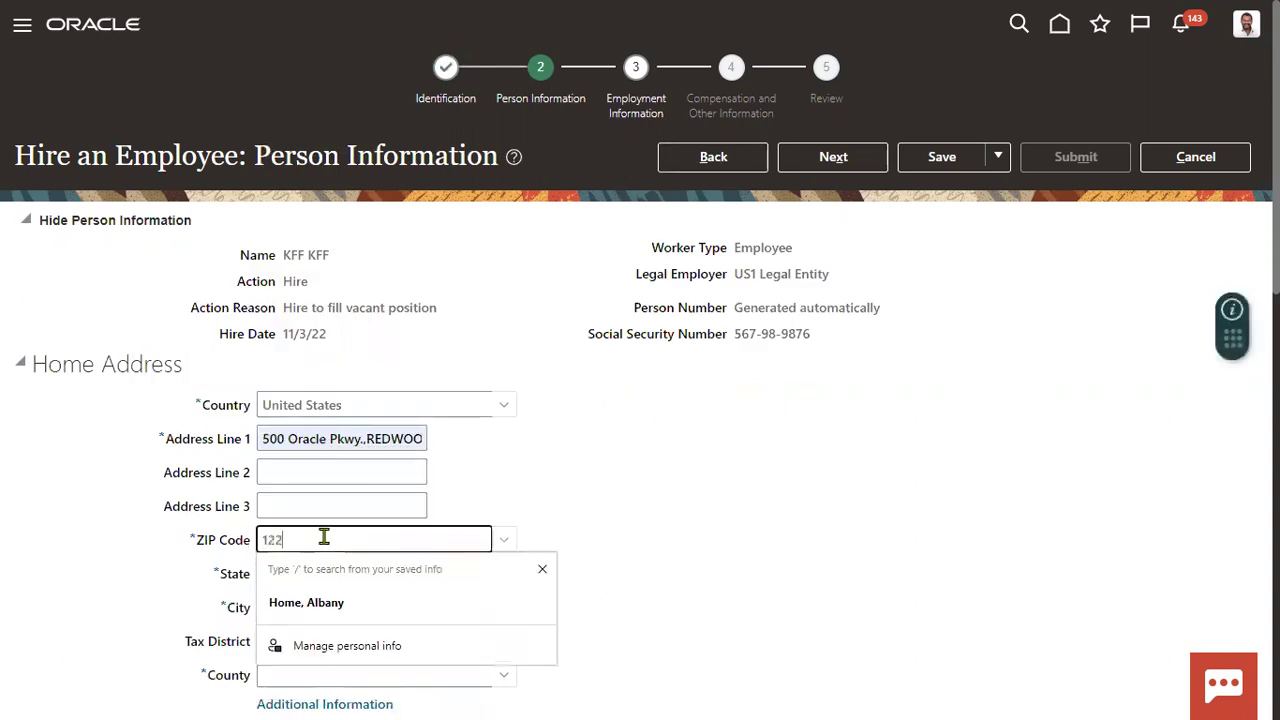
text(00)
click(826, 168)
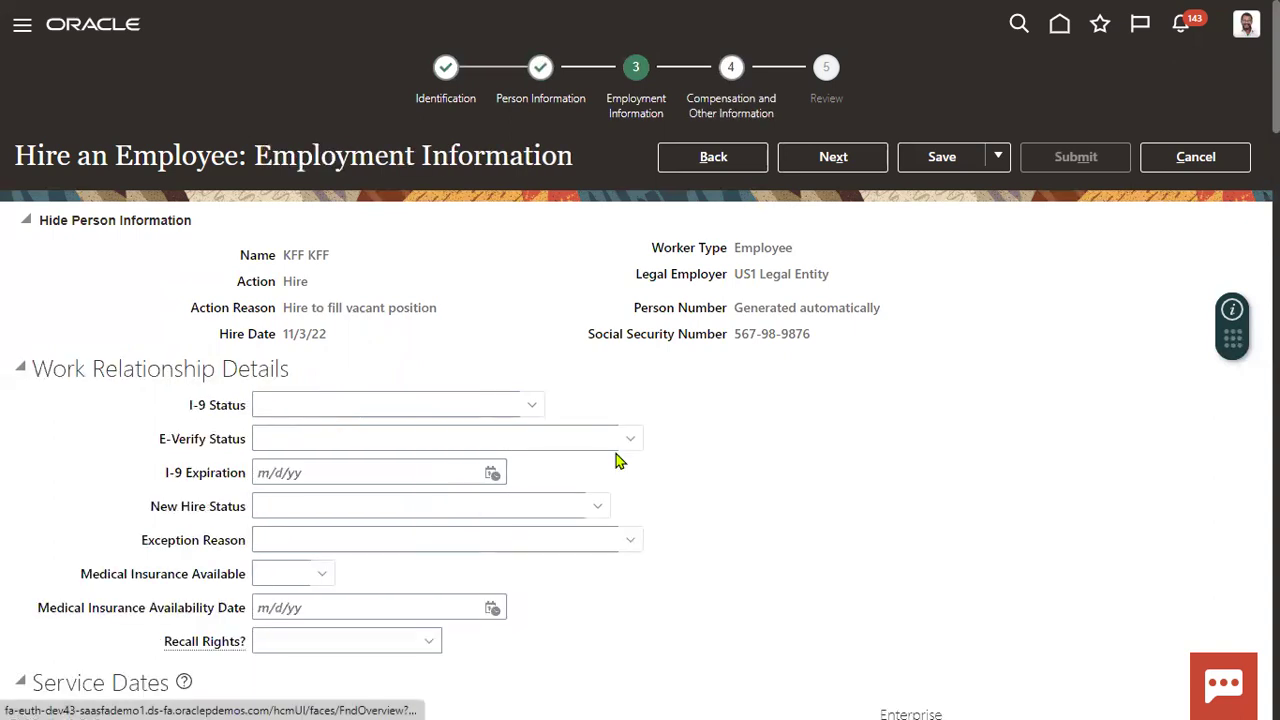
Set the assignment's business unit to US1 Business Unit.
scroll(627, 480, down, 5)
click(206, 566)
click(343, 413)
text(US1)
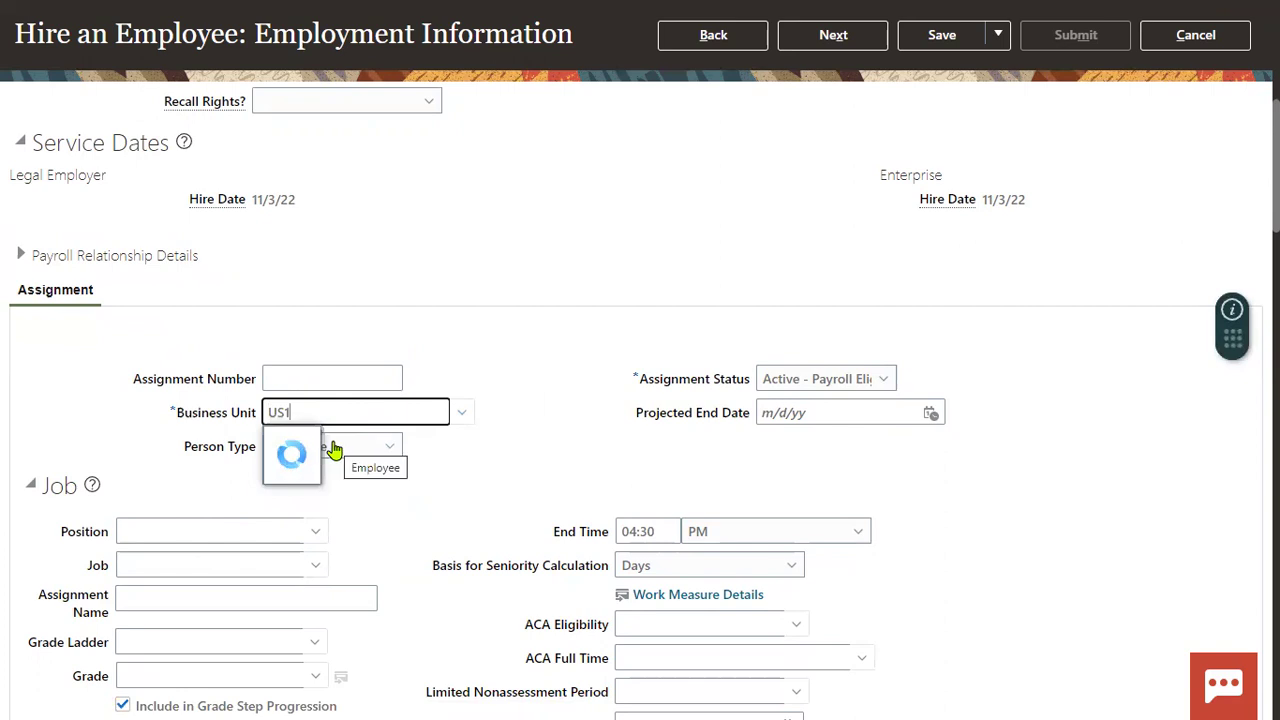
click(321, 440)
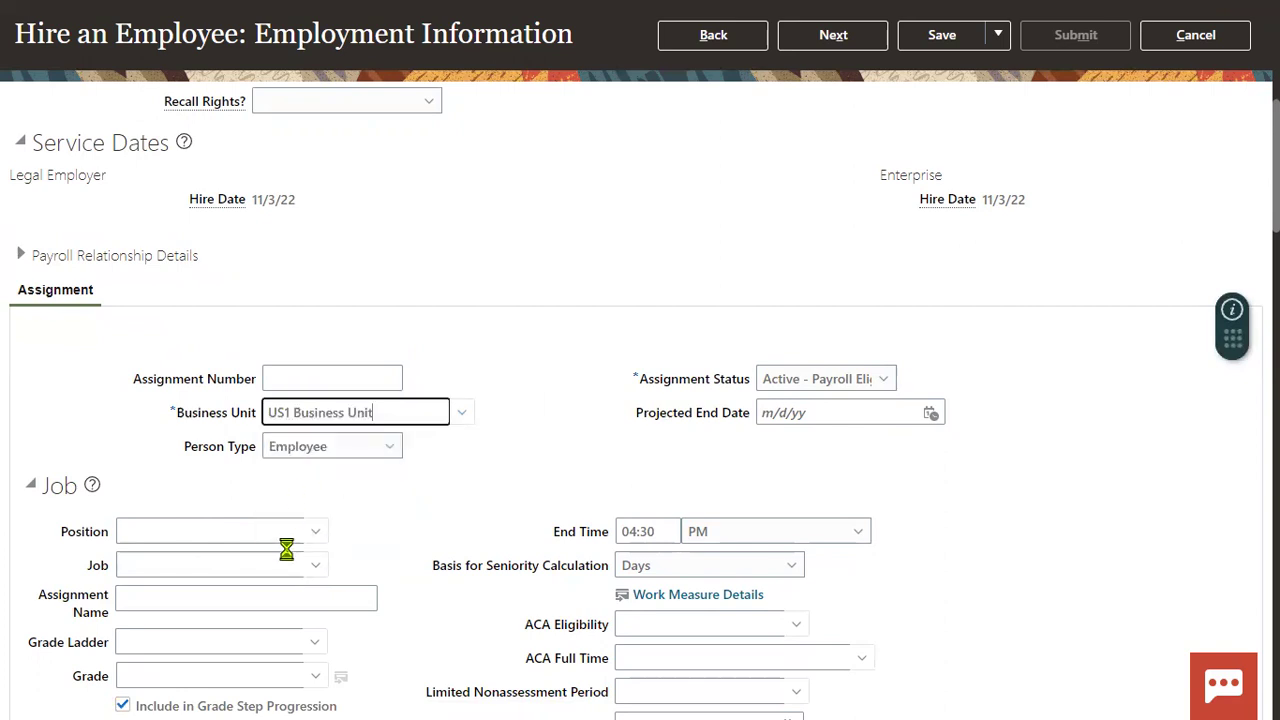
Set the assignment's job to Human Resources Administrator and its location to Reliance Enterprise Gachibowli.
scroll(219, 315, down, 3)
click(217, 243)
text(HUM)
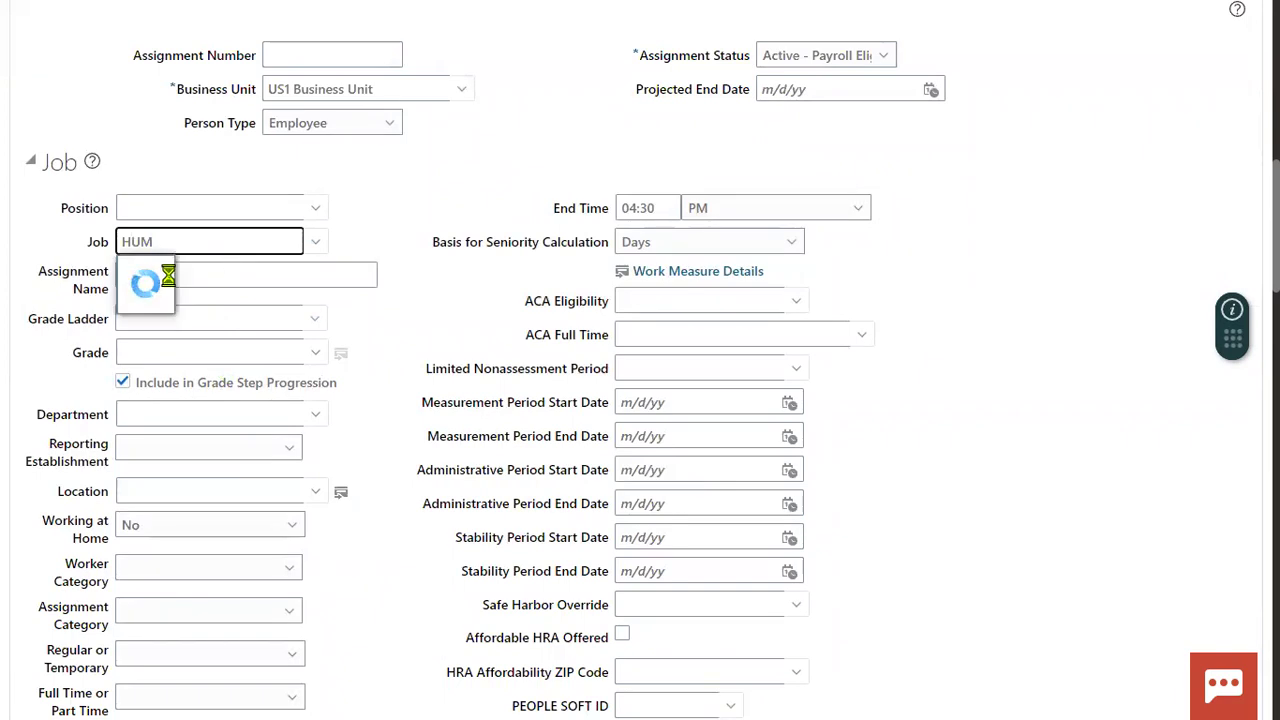
click(170, 284)
click(249, 491)
text(RED)
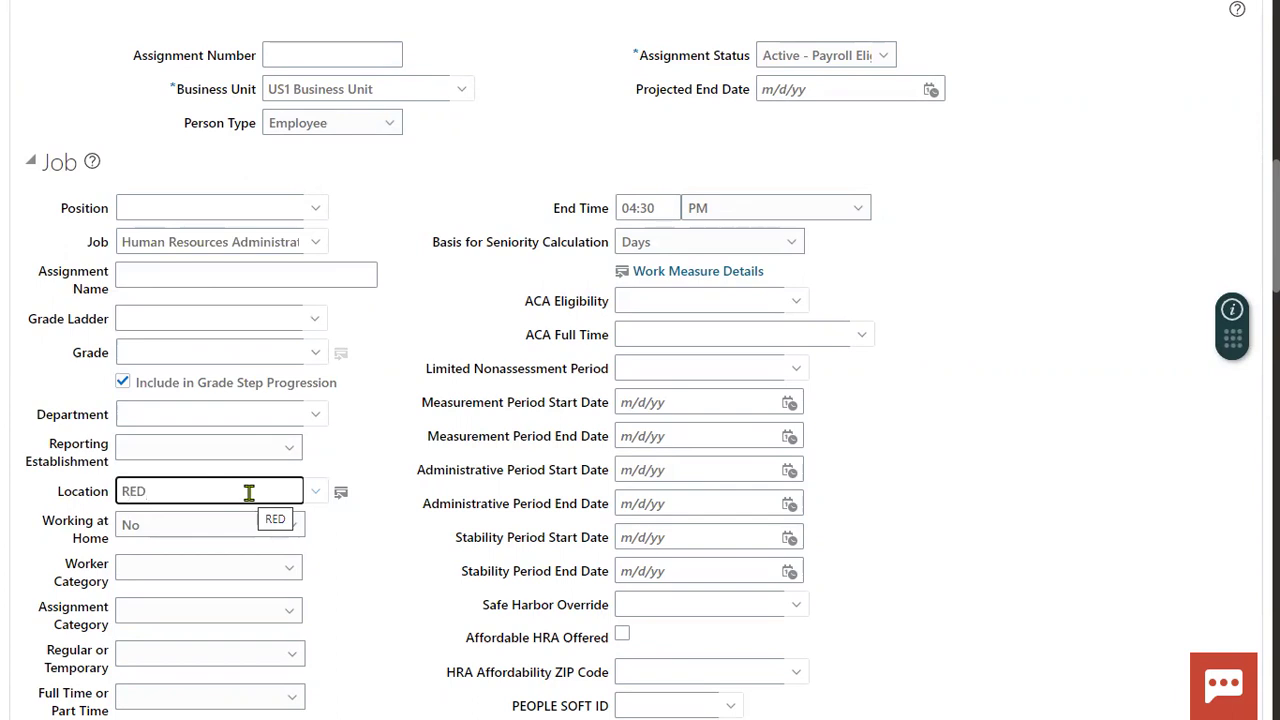
key(BackSpace)
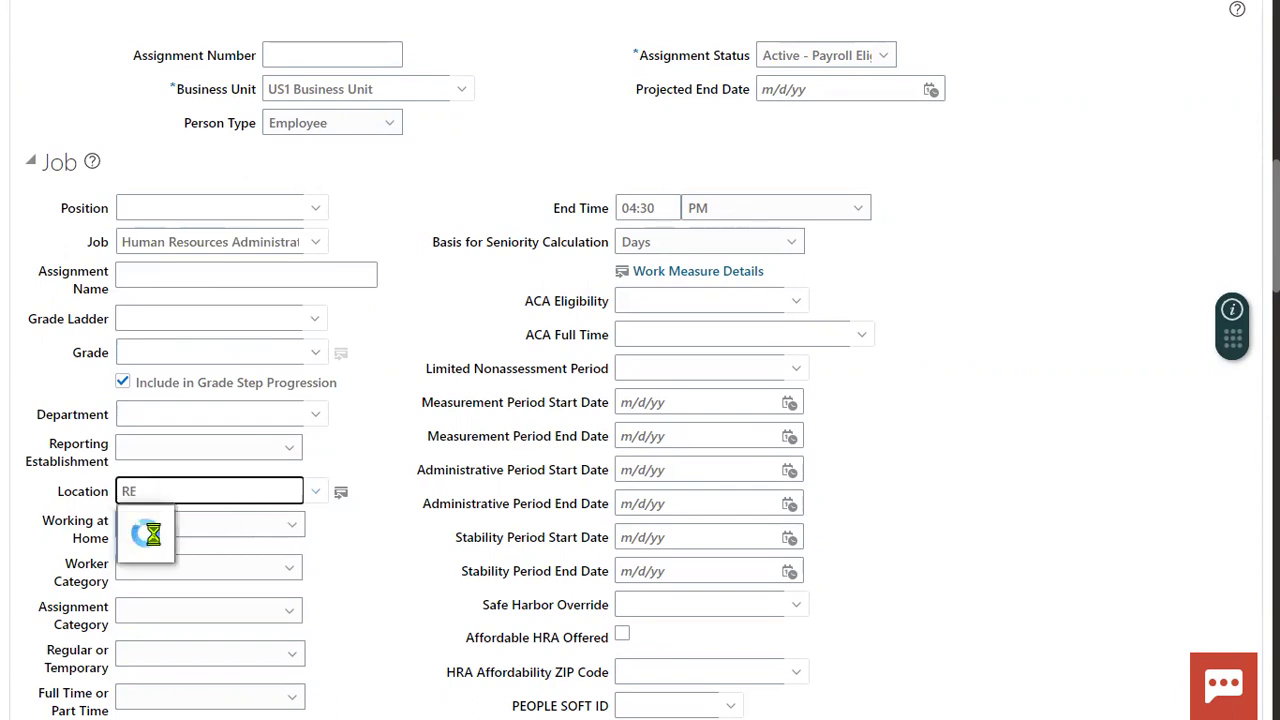
click(291, 345)
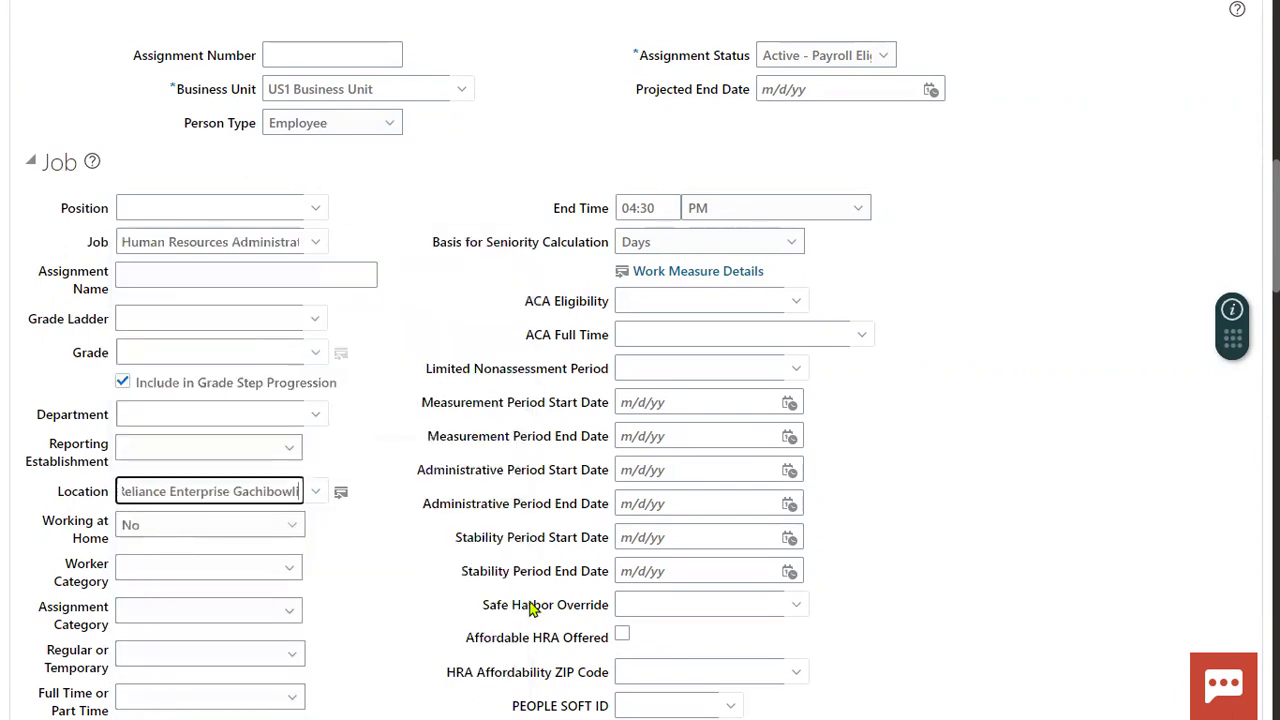
Locate the People Group field among the assignment's job details.
scroll(558, 600, down, 3)
drag(528, 586, 605, 592)
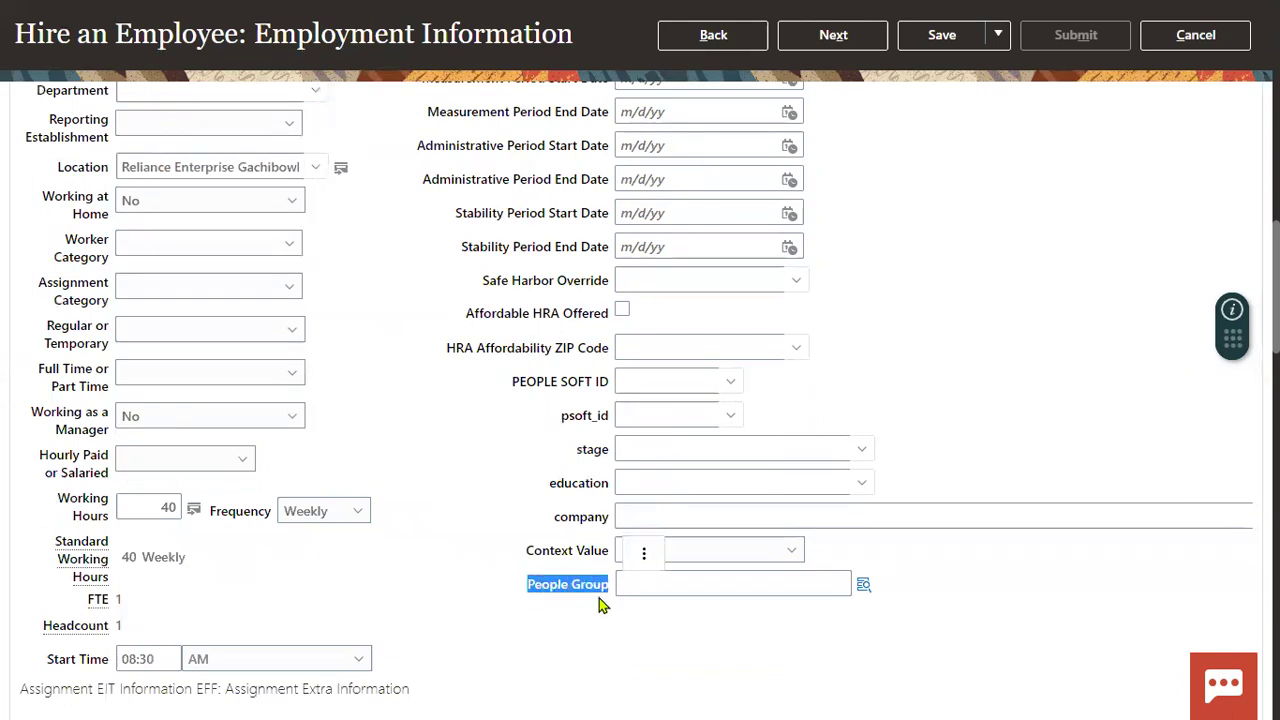
click(895, 337)
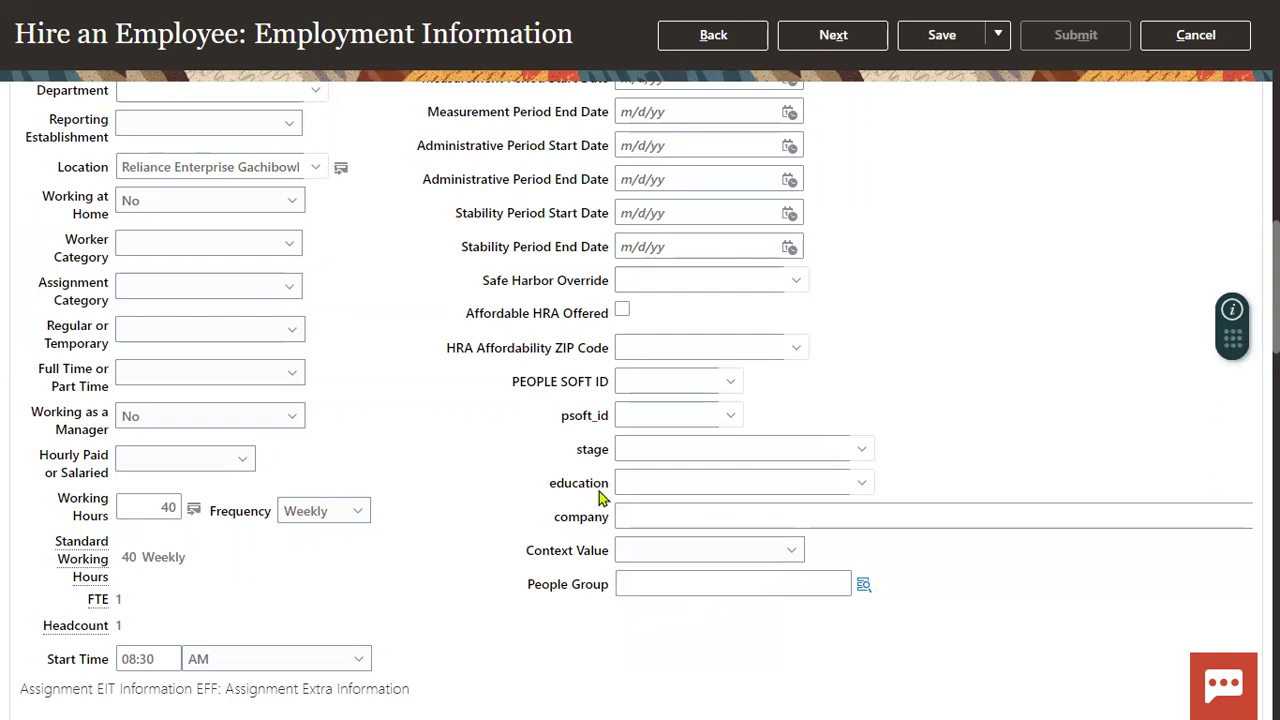
Turn on flexfield highlighting for the Employment Information page.
scroll(614, 384, up, 5)
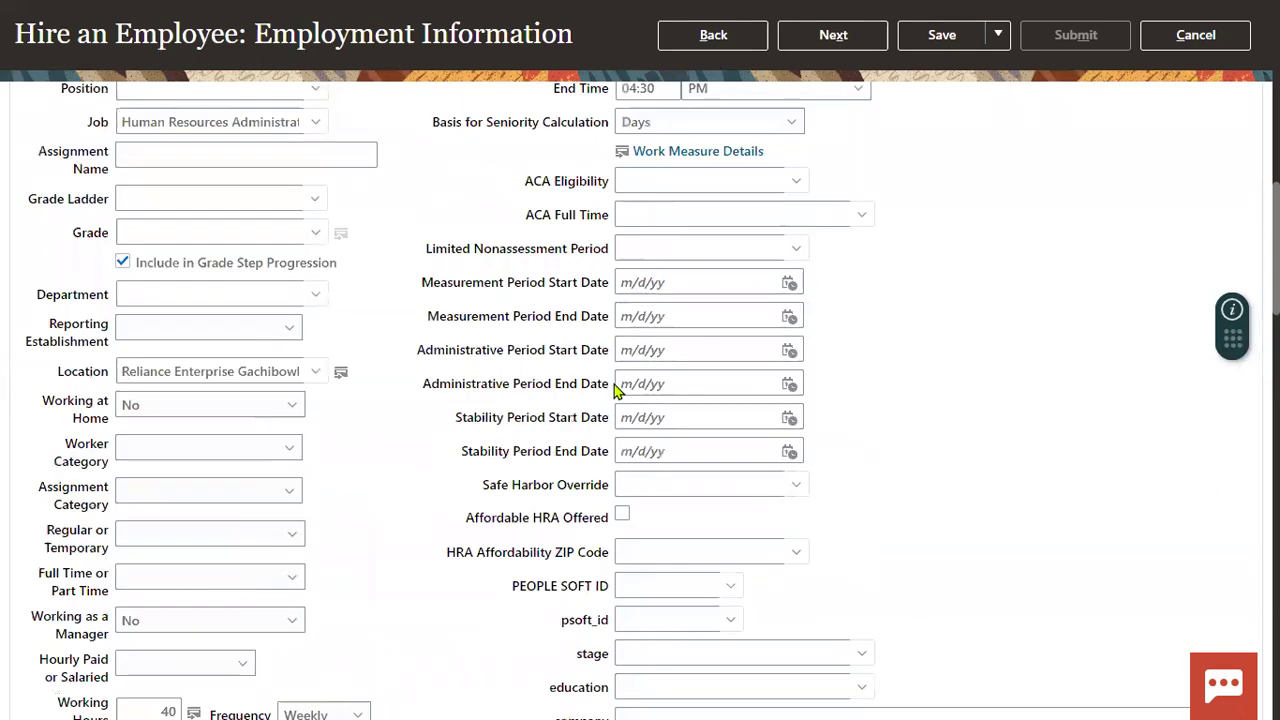
scroll(673, 400, up, 3)
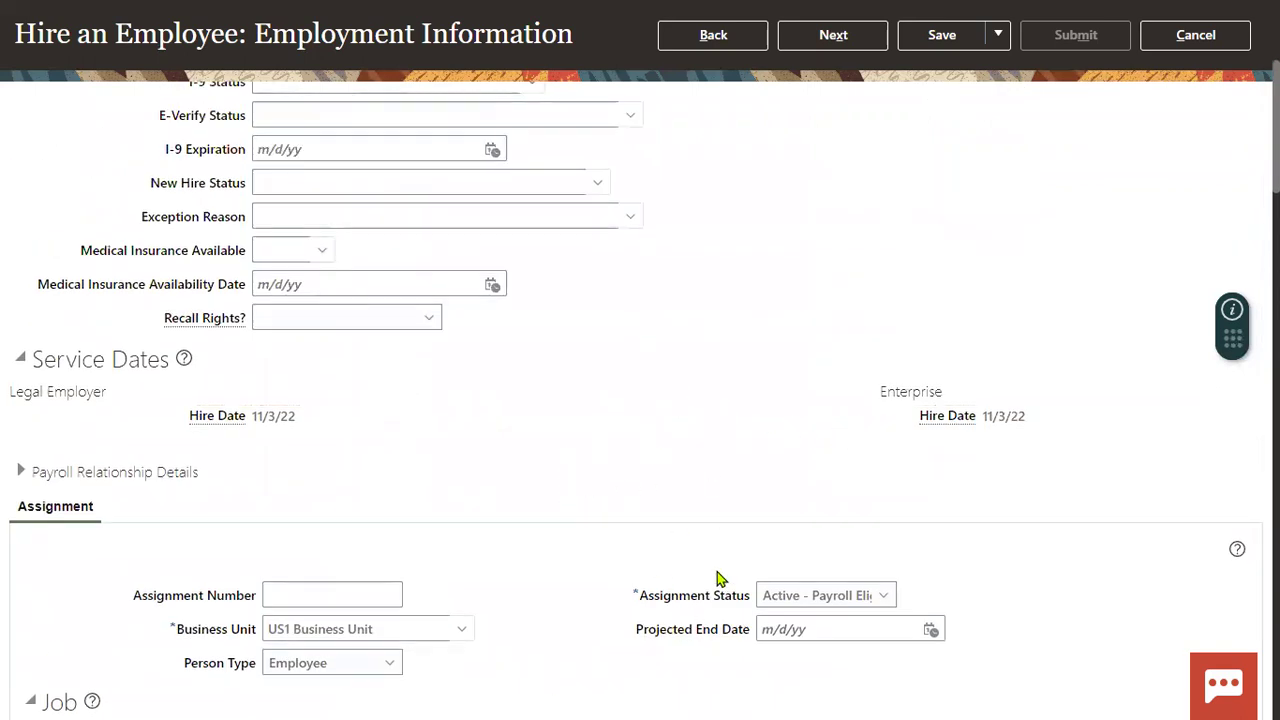
scroll(1035, 235, up, 3)
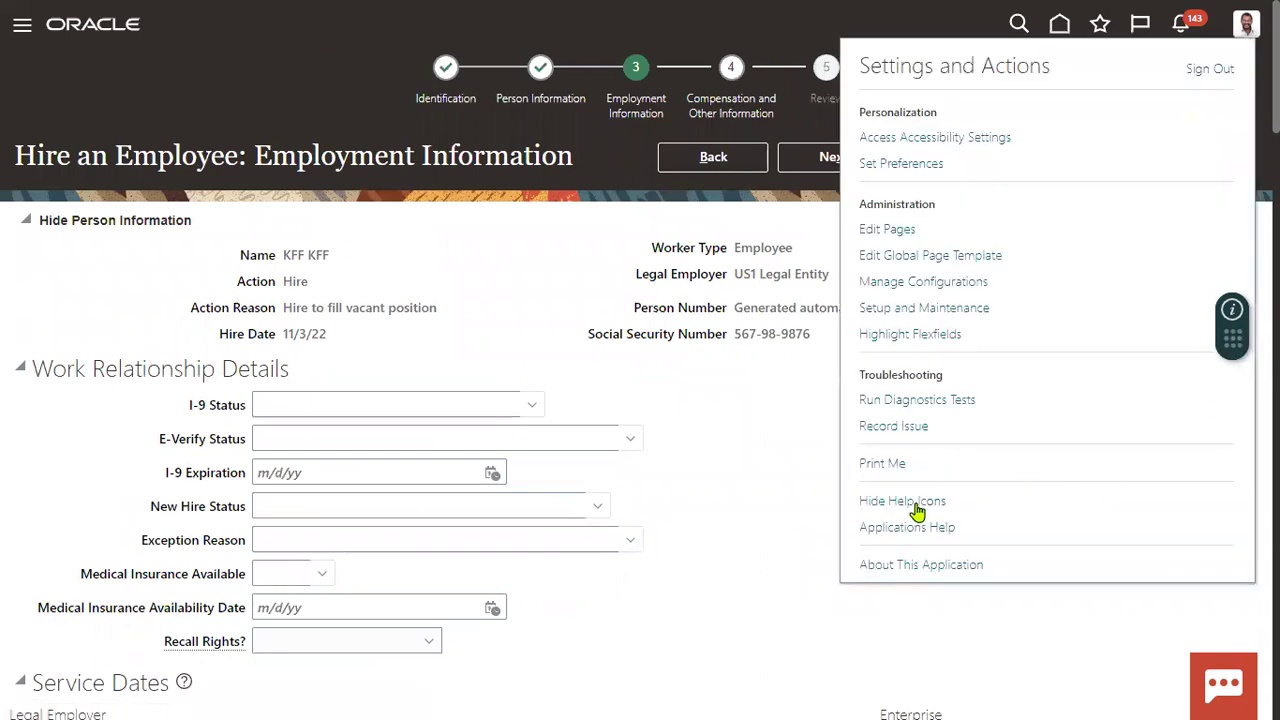
click(890, 335)
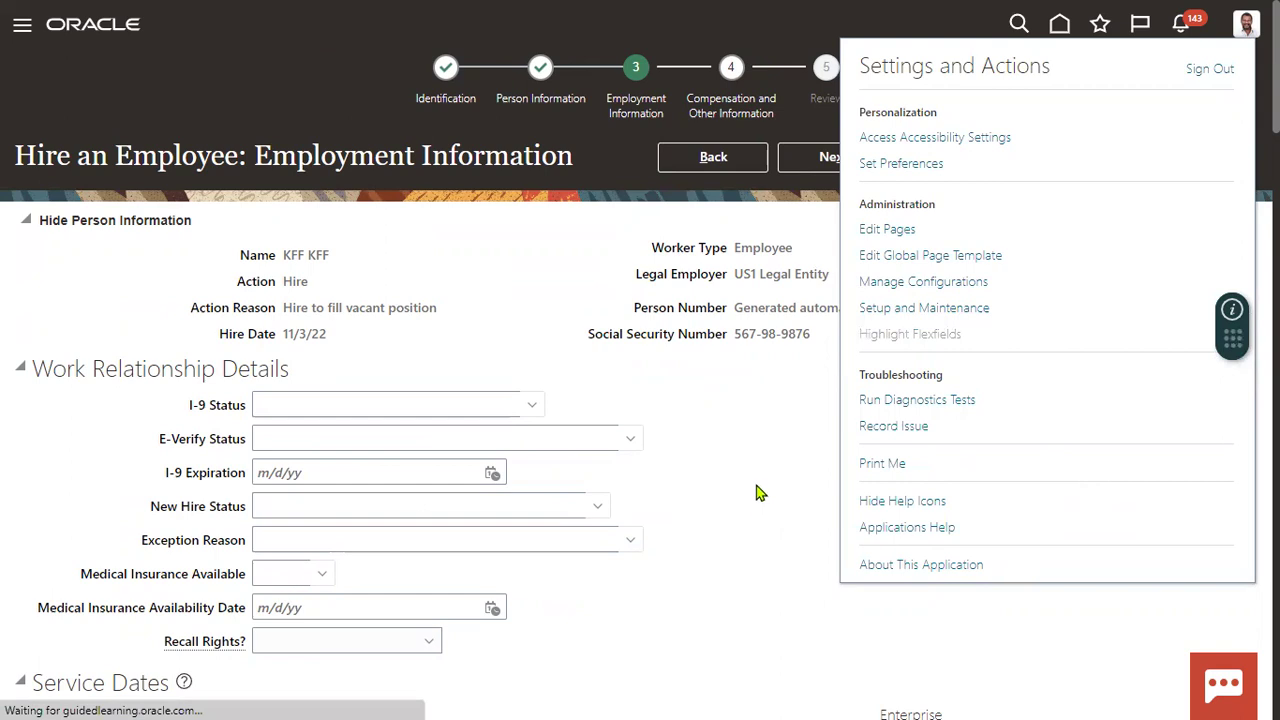
Examine which fields belong to descriptive flexfields in the Work Relationship Details and Job sections.
scroll(758, 491, down, 15)
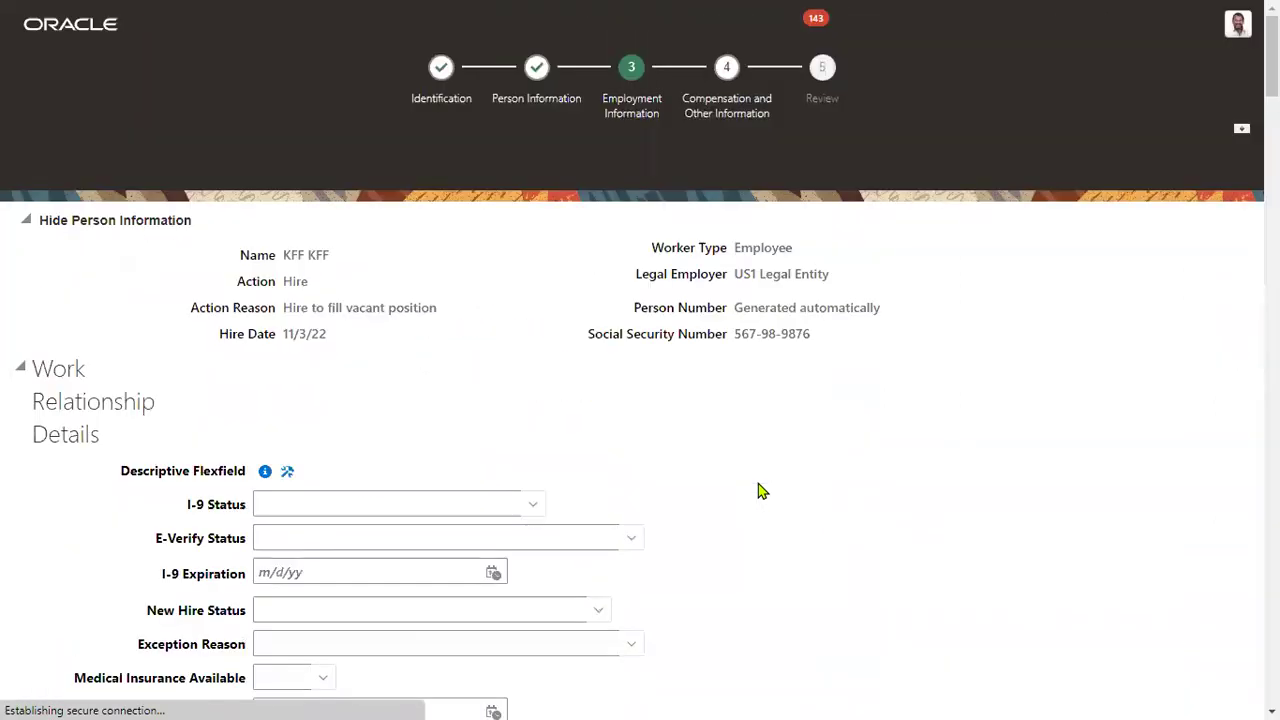
drag(122, 470, 245, 474)
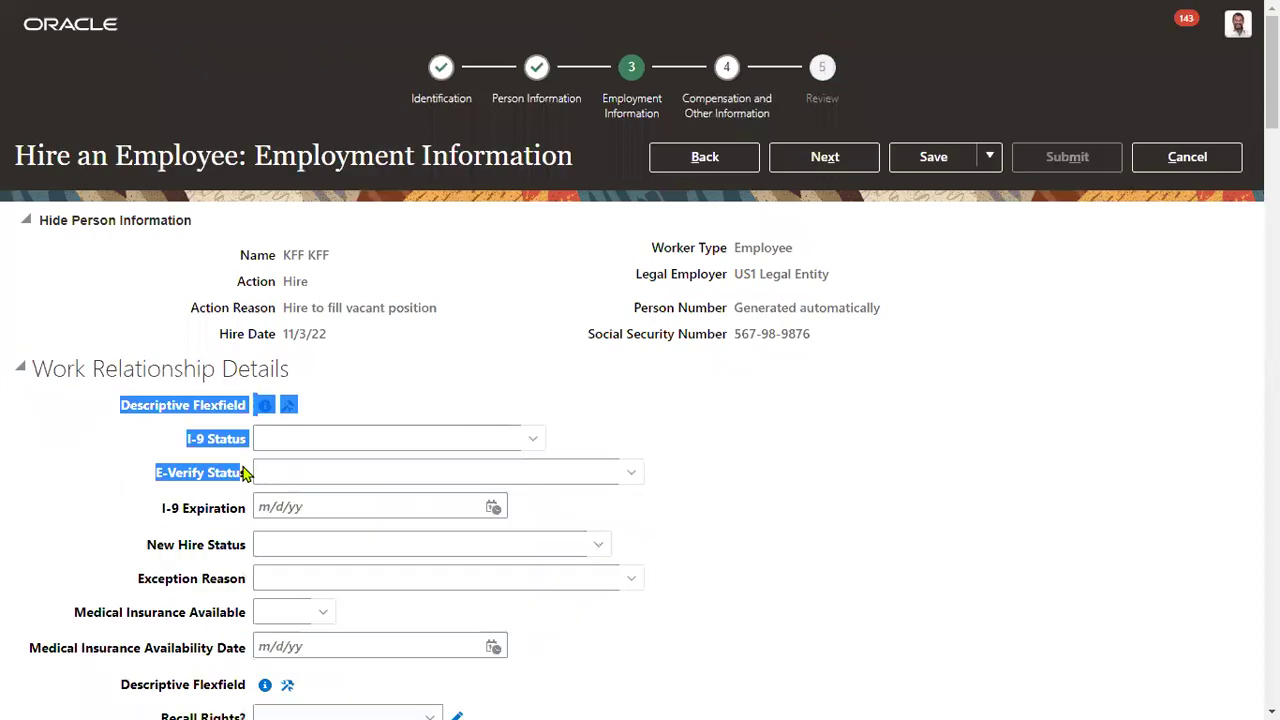
click(222, 425)
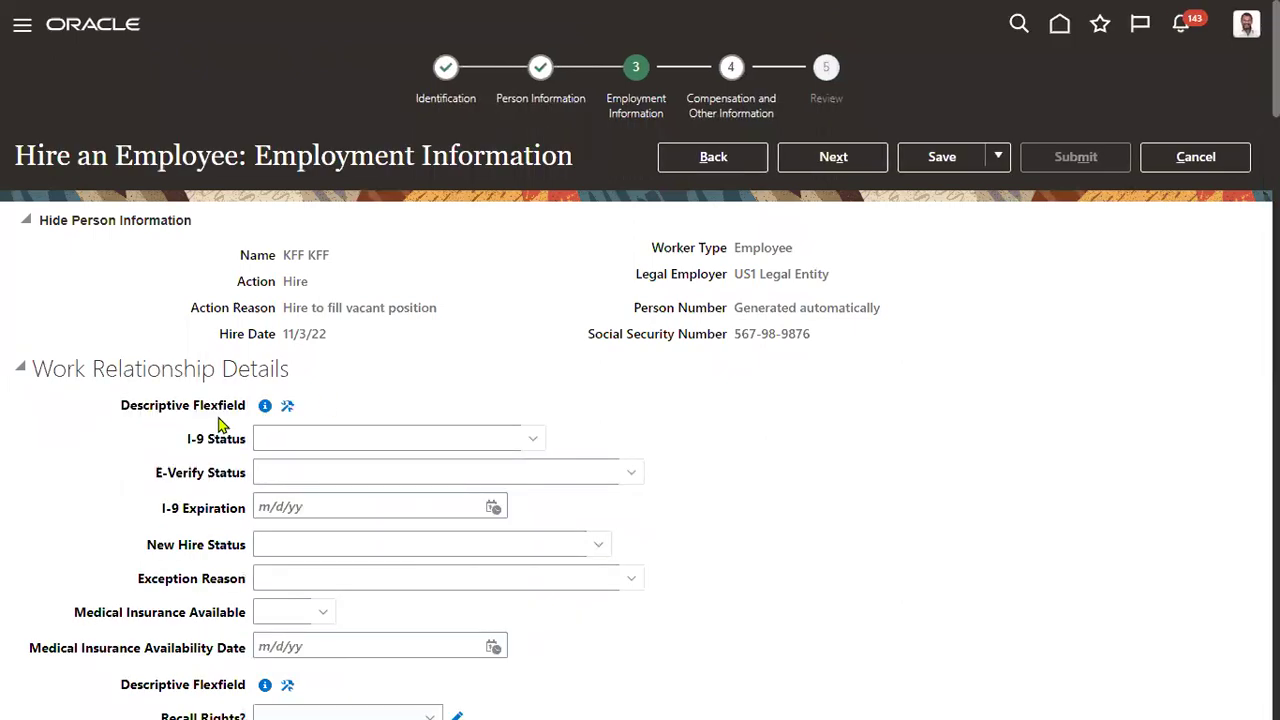
scroll(290, 430, down, 3)
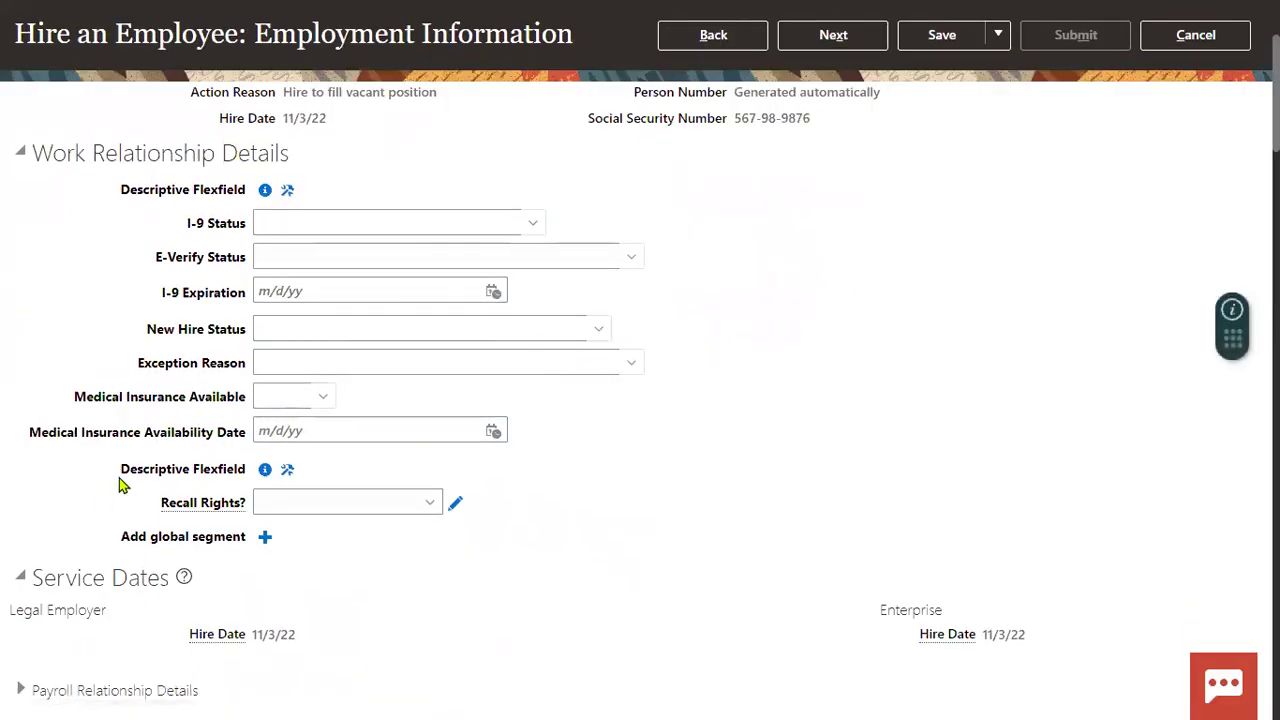
drag(120, 485, 224, 470)
scroll(575, 560, down, 5)
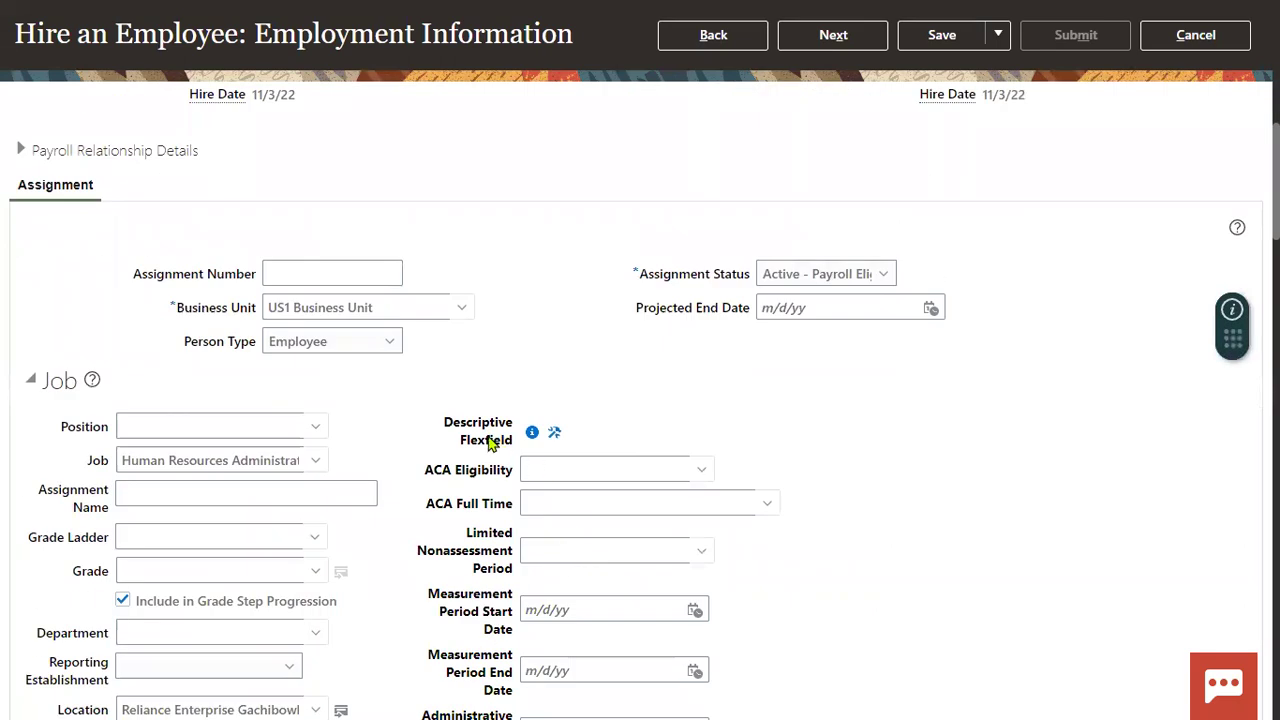
drag(449, 429, 514, 440)
scroll(460, 578, down, 4)
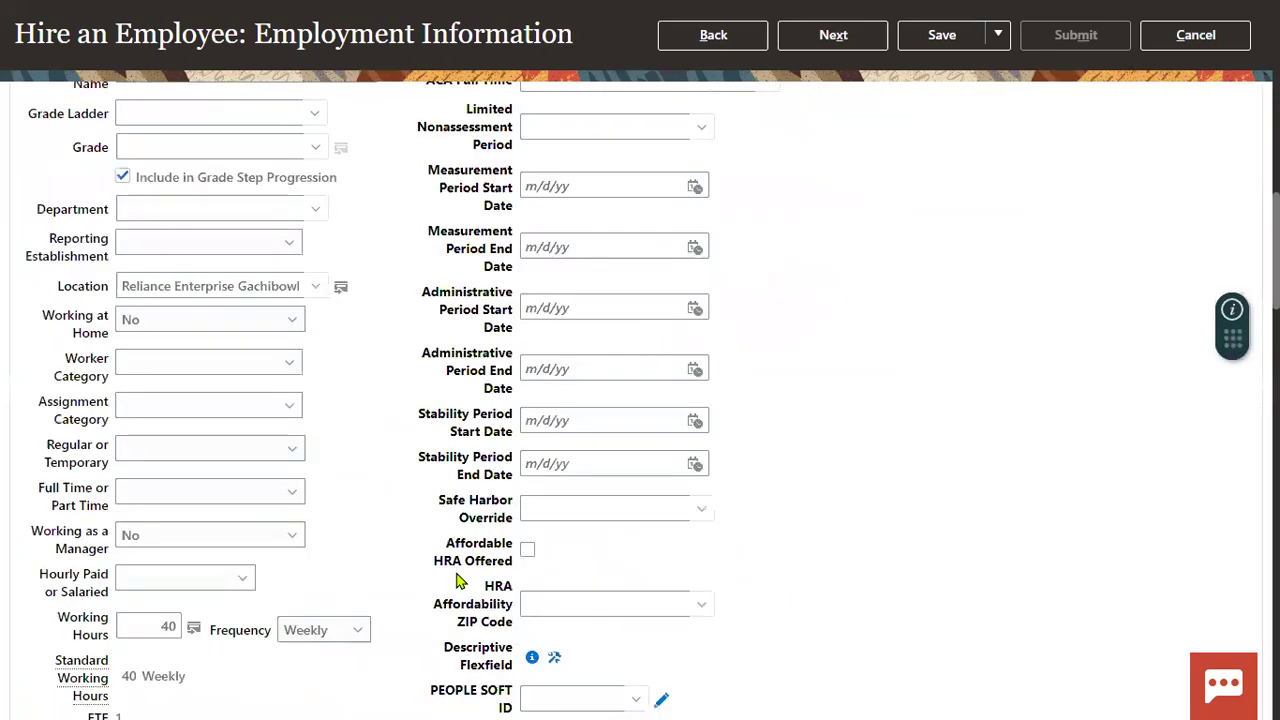
scroll(460, 580, down, 1)
drag(446, 530, 528, 548)
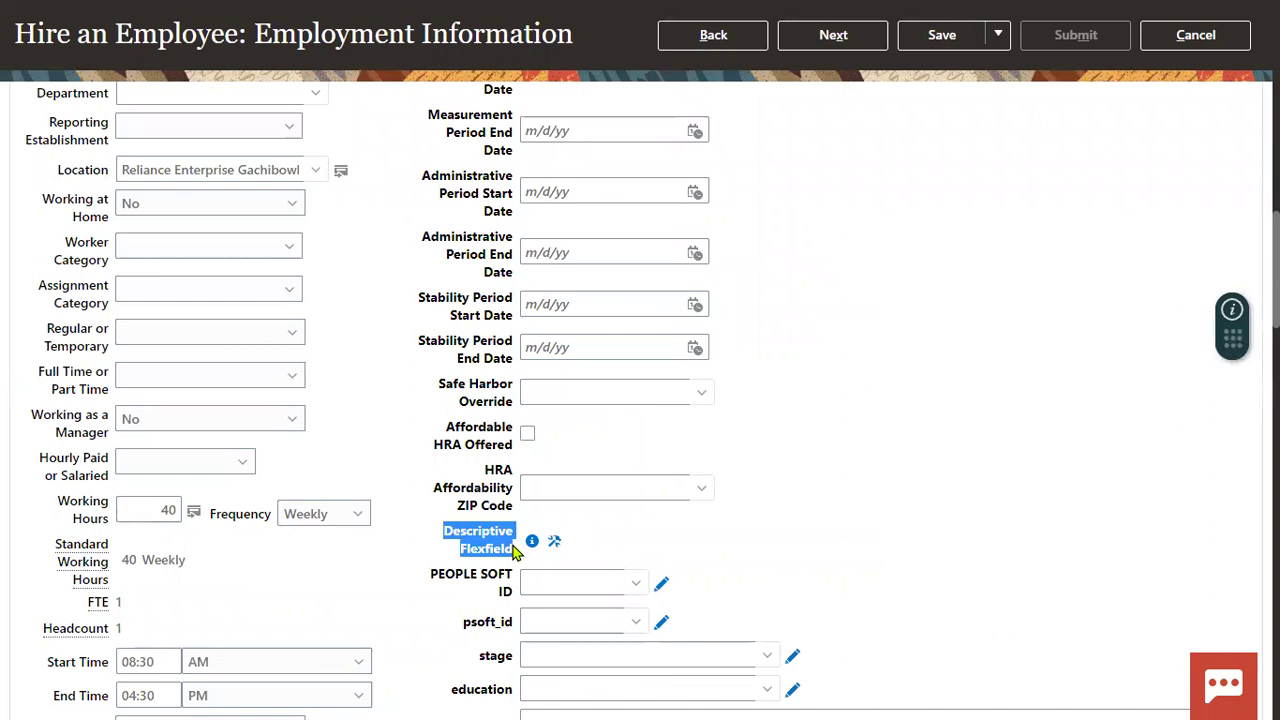
Find the People Group key flexfield in the Job section and set its TIME CARD FLAG segment to Y.
scroll(503, 588, down, 3)
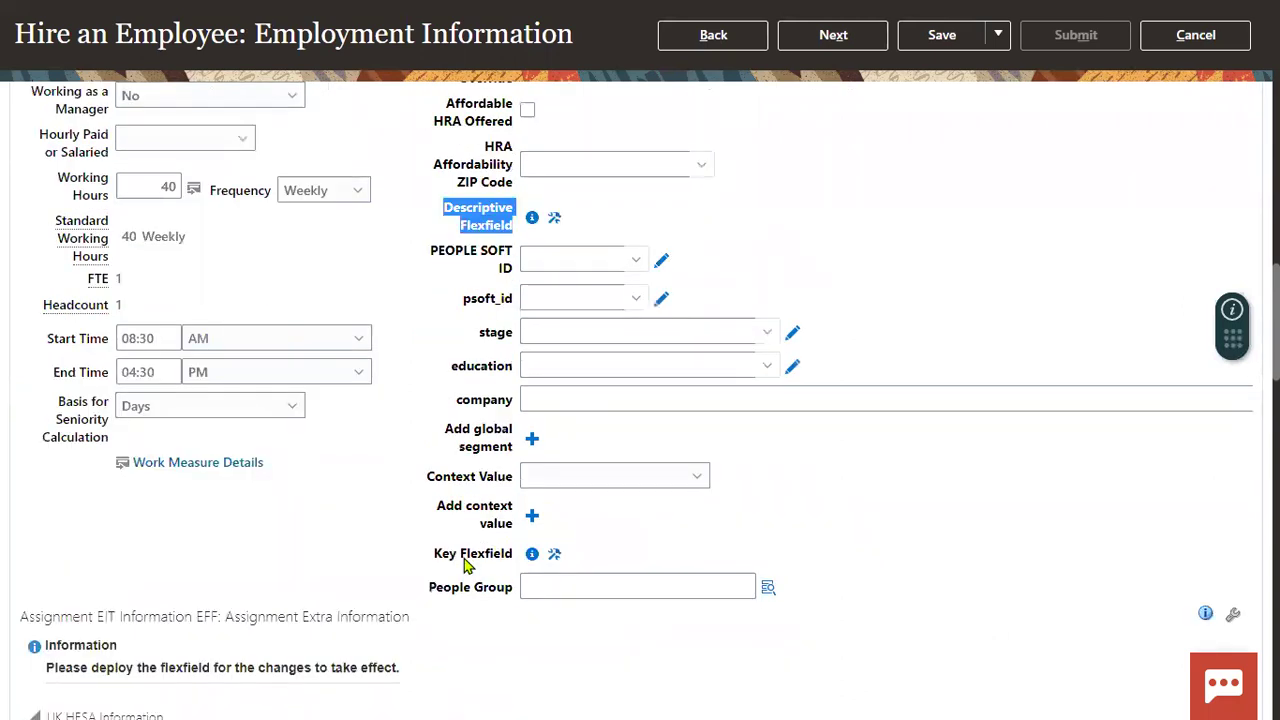
drag(431, 560, 516, 557)
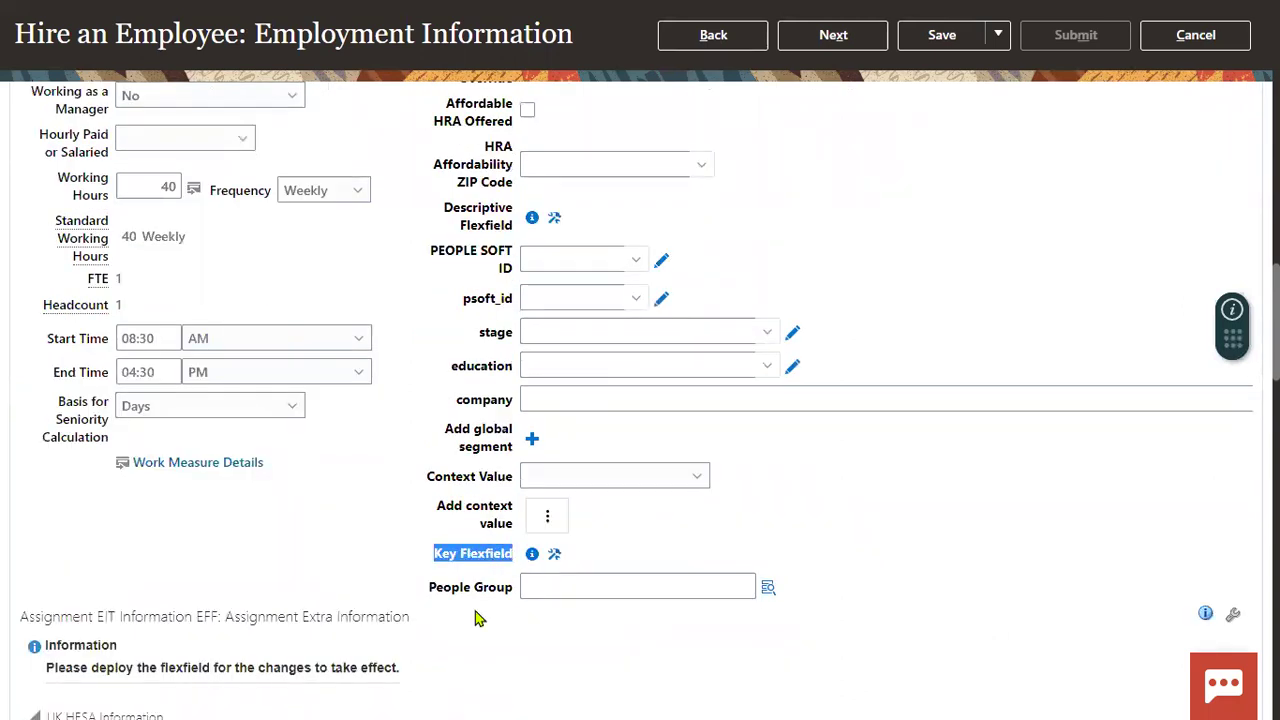
click(476, 618)
click(768, 587)
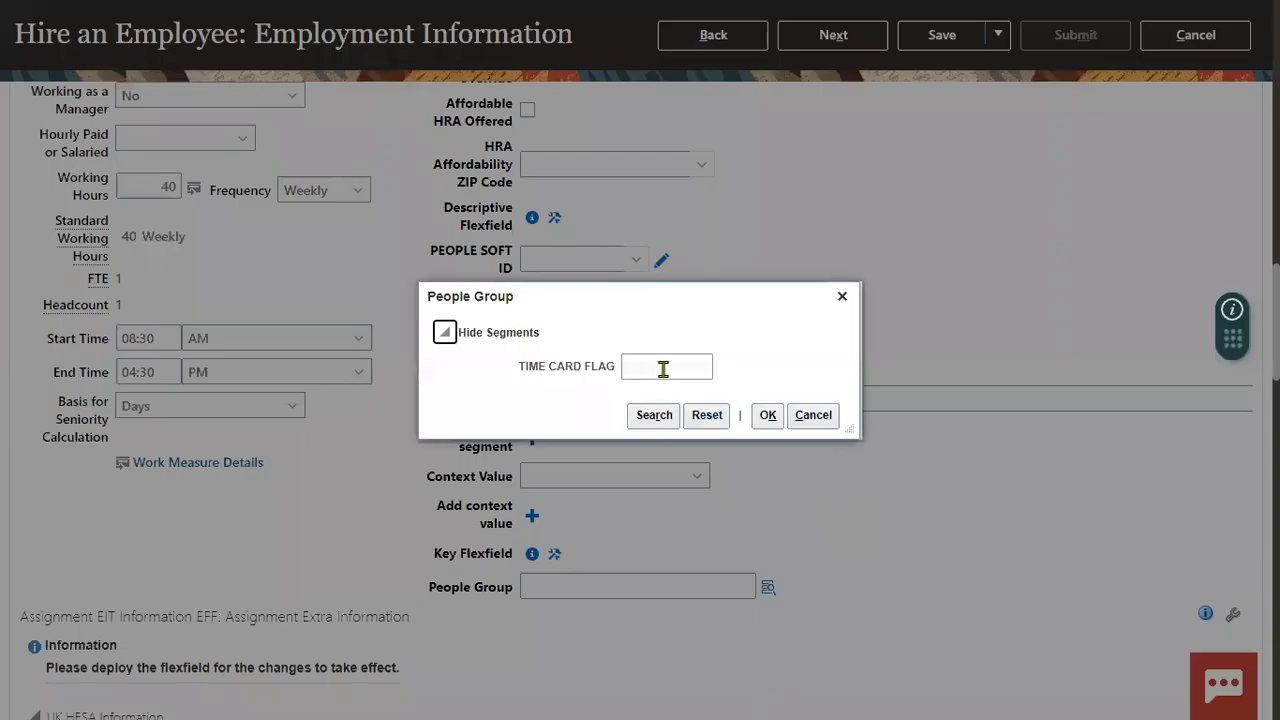
click(674, 366)
text(Y)
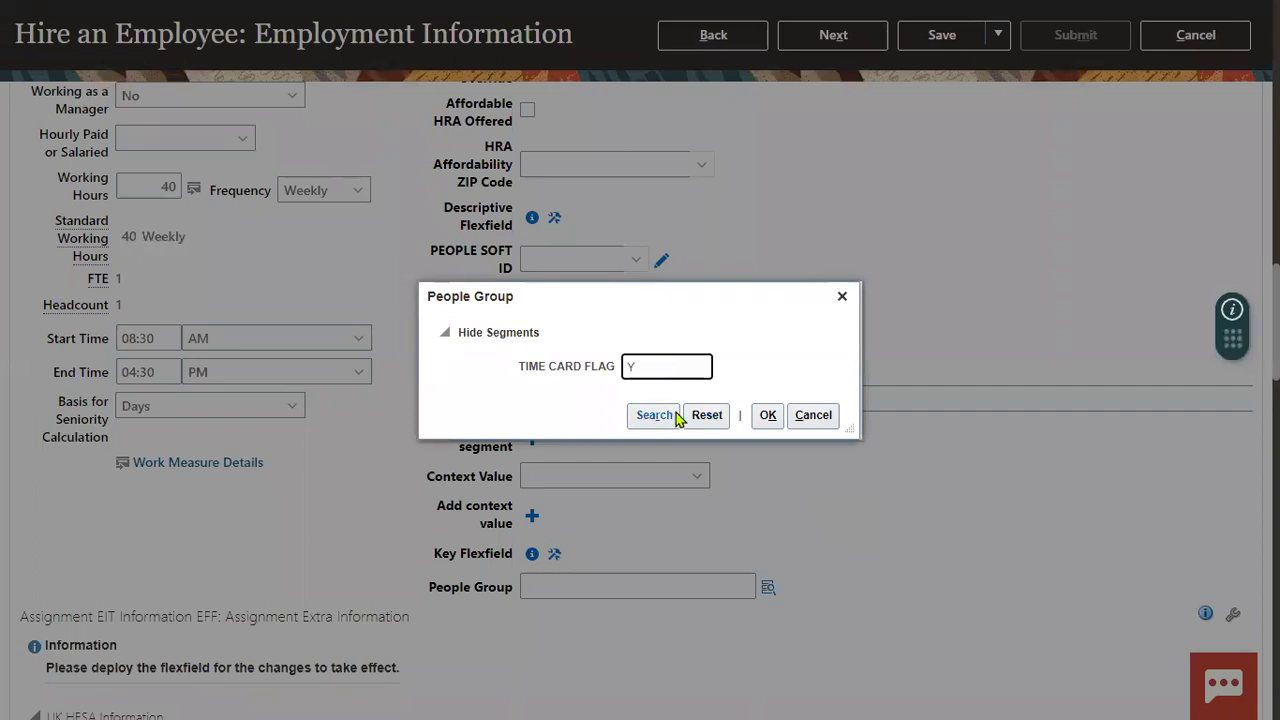
click(767, 415)
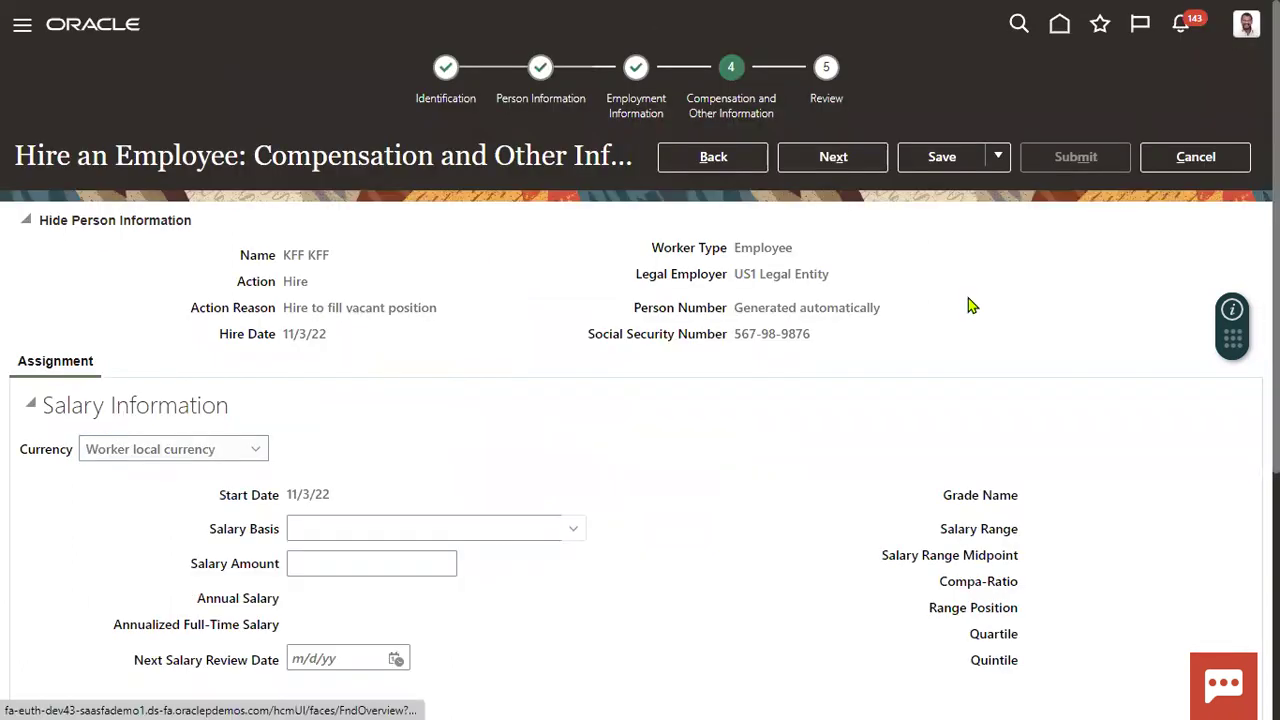
Skip the compensation details, continue to the review page and submit the employee's hire.
click(831, 158)
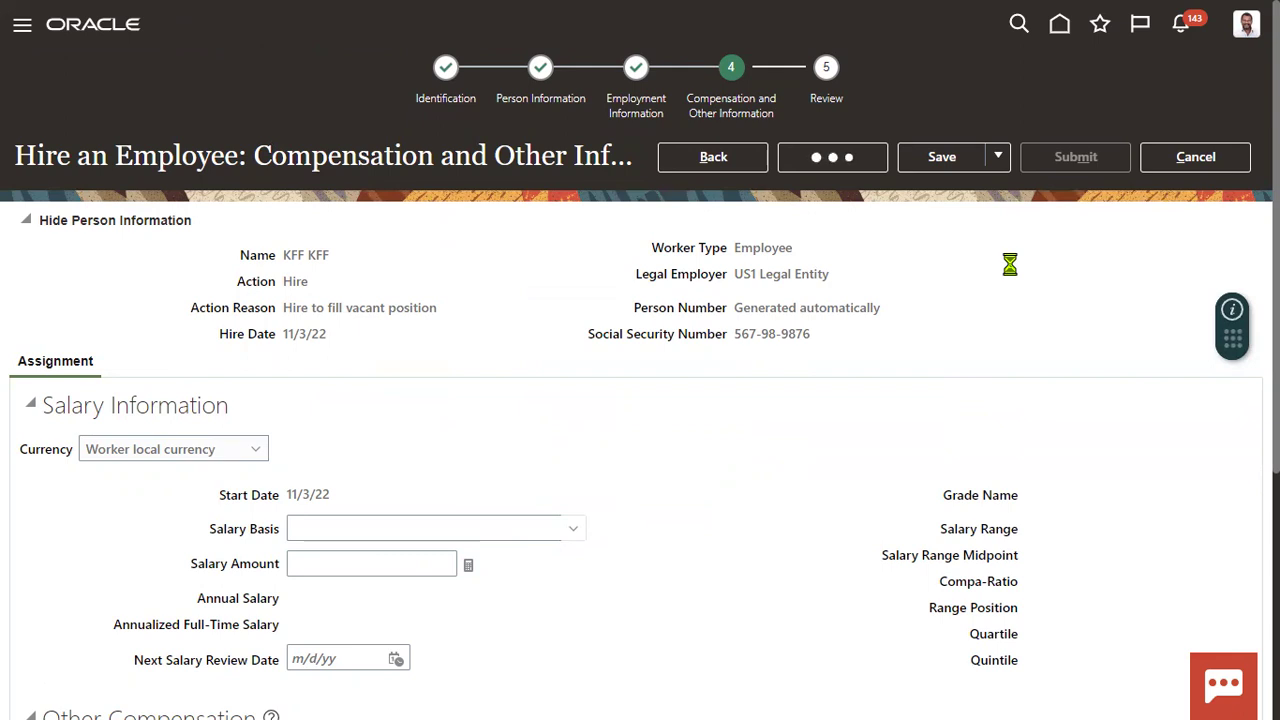
click(1076, 159)
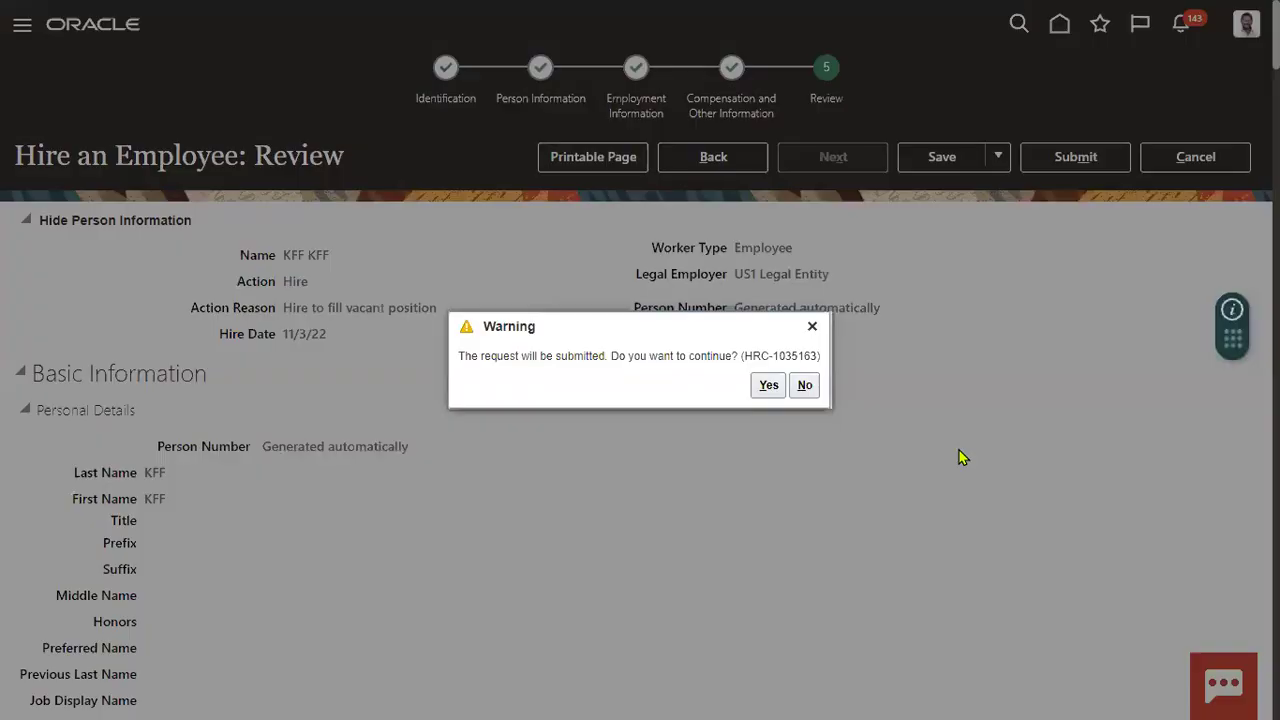
click(769, 387)
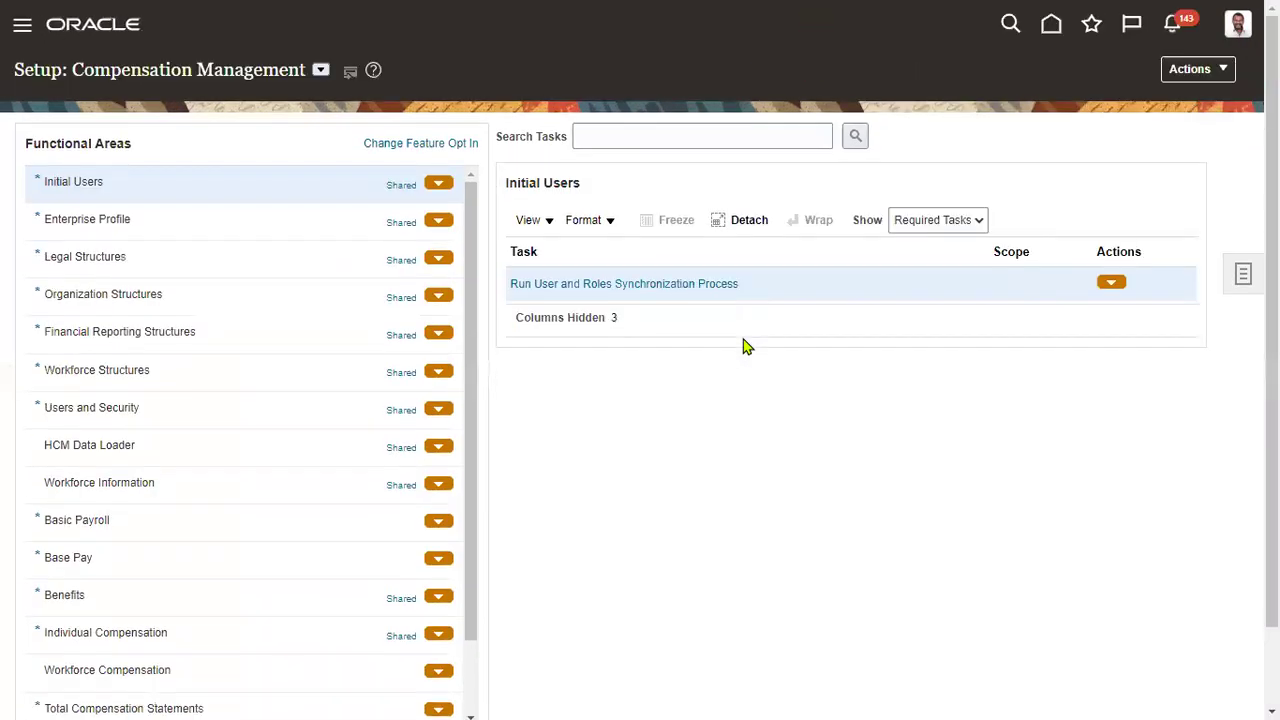
Search the Compensation Management setup tasks for LEGISLATIVE DATA GROUP and open Manage Legislative Data Groups.
click(663, 136)
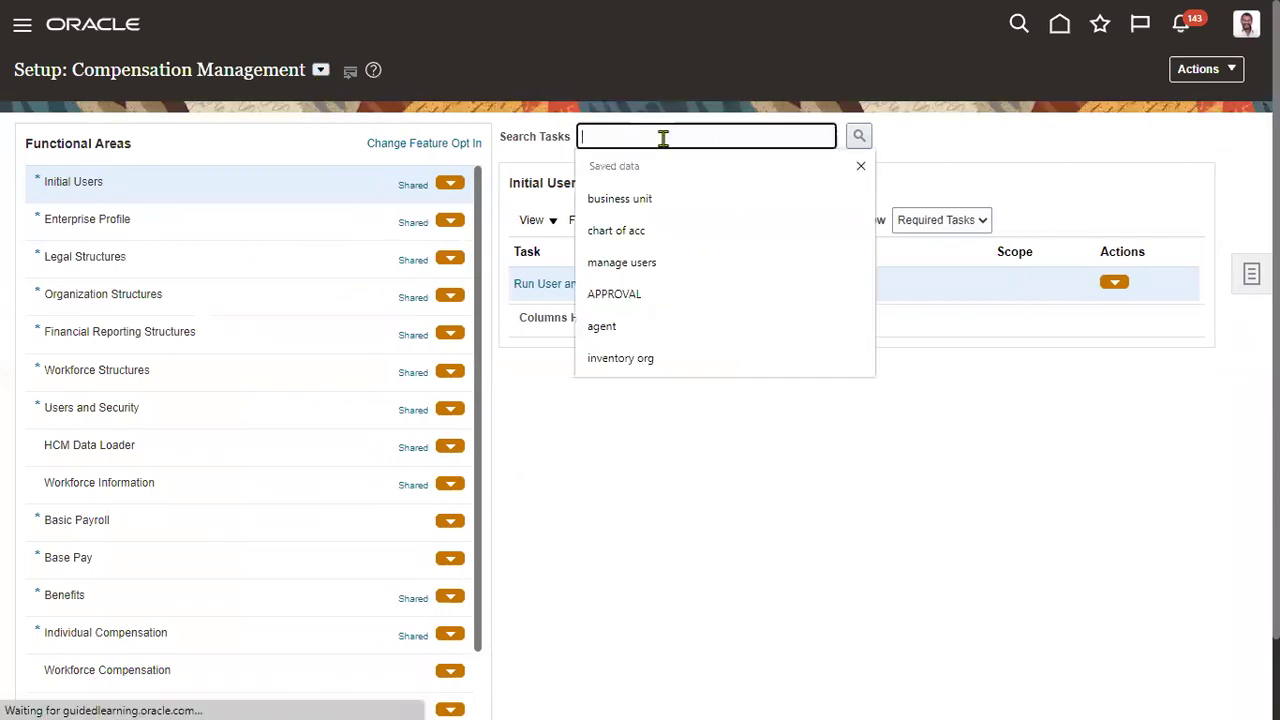
text(LEGISLA)
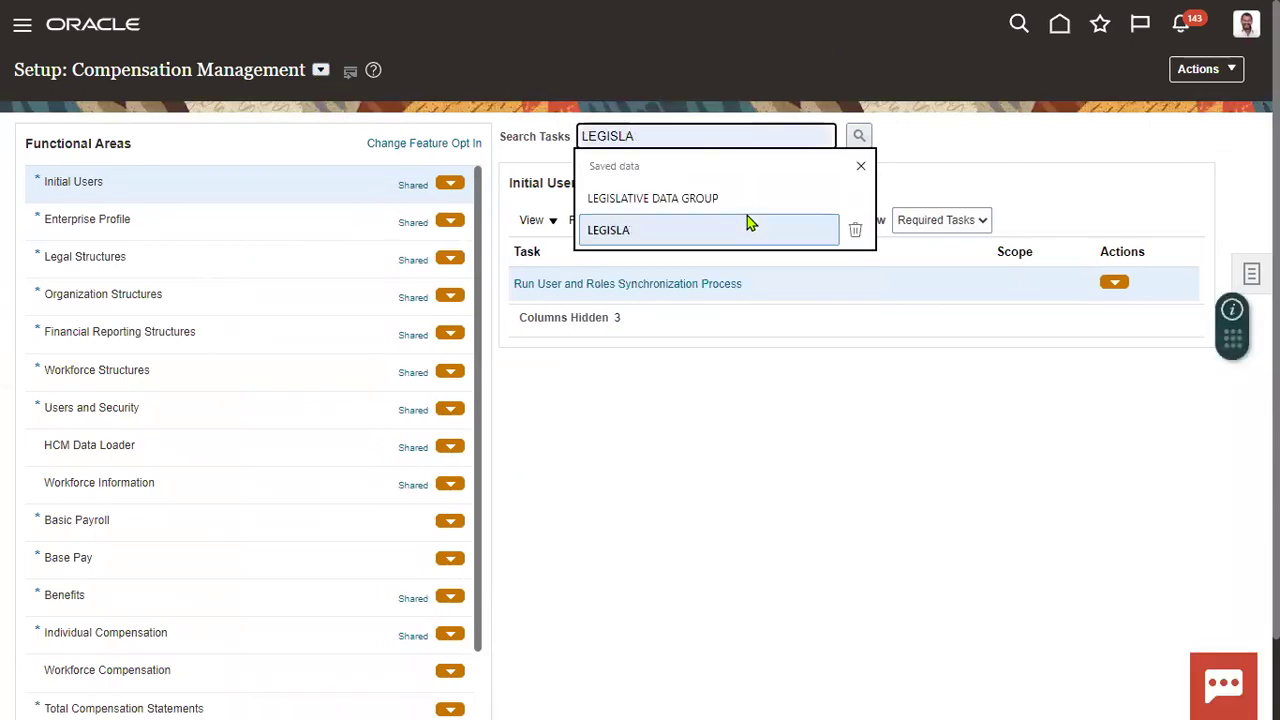
click(765, 198)
click(859, 136)
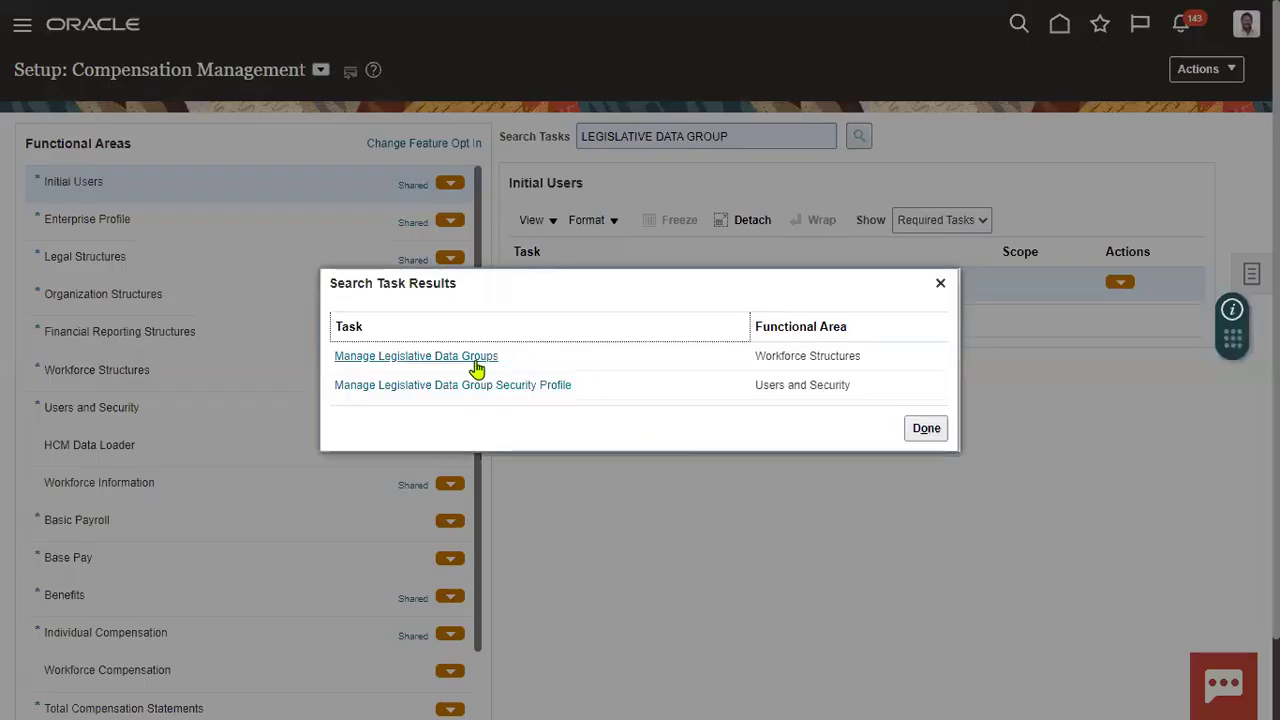
click(476, 369)
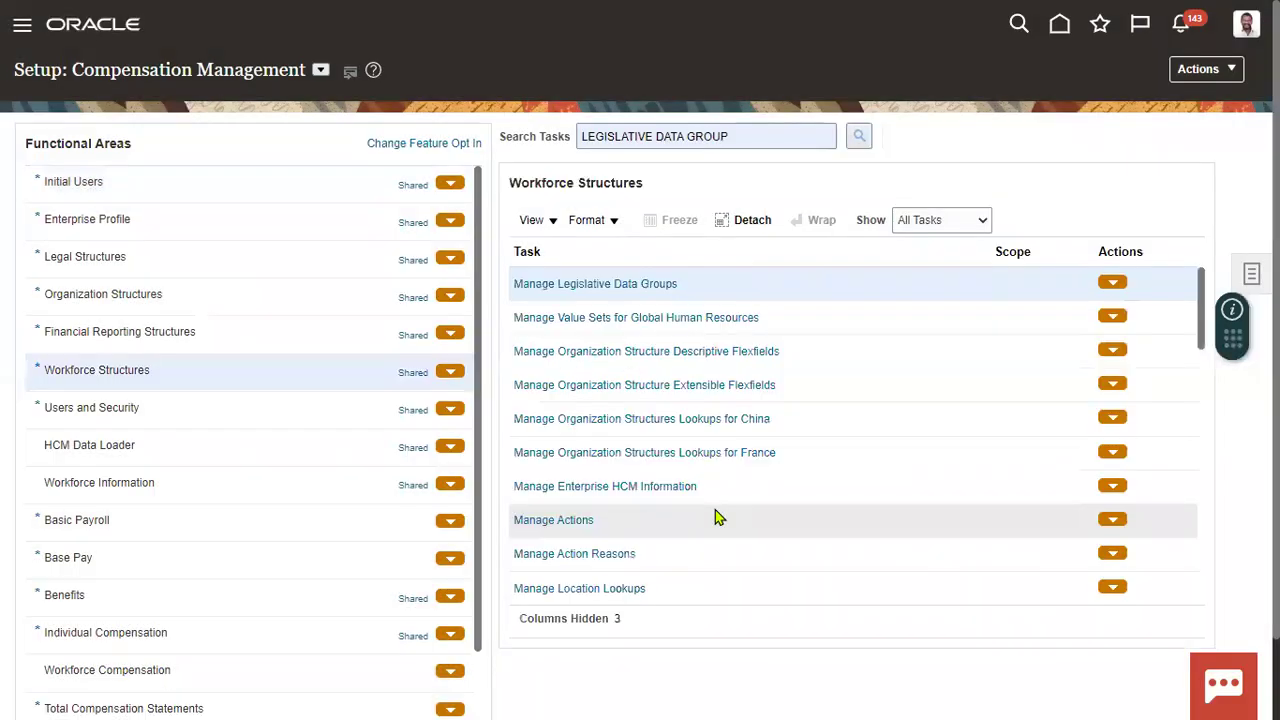
click(633, 285)
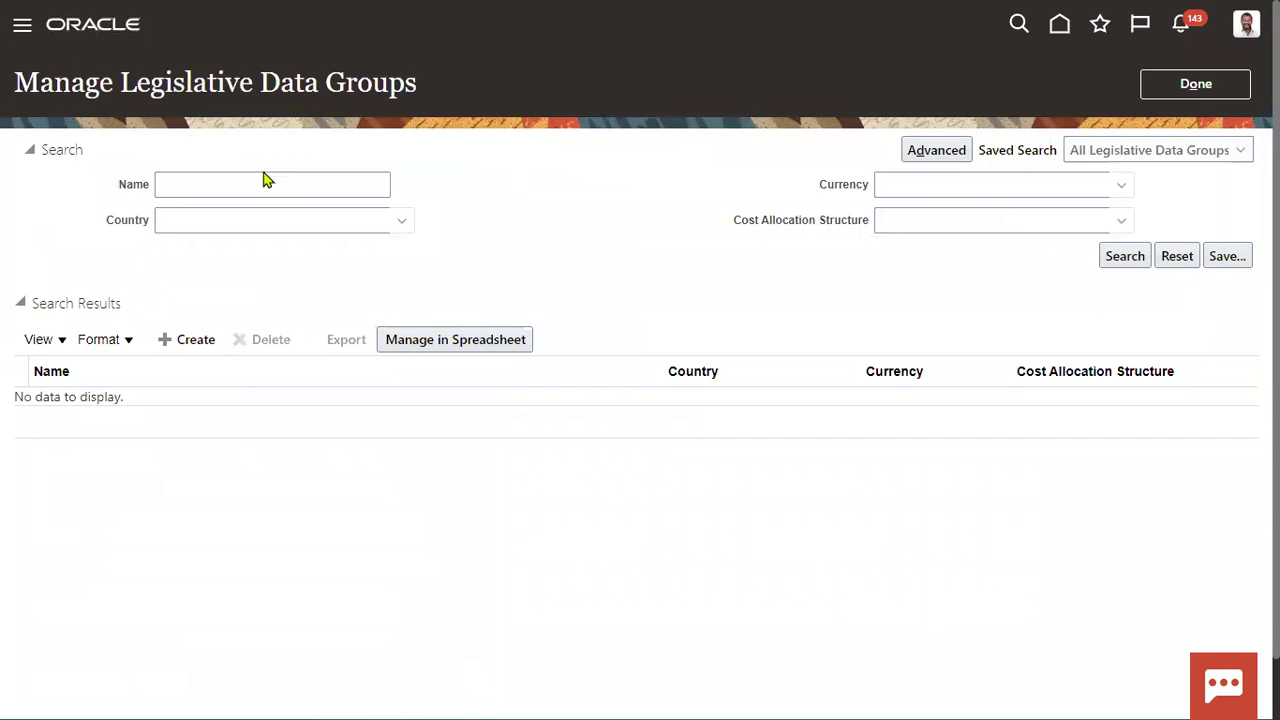
Search for legislative data groups named US, open US Legislative Data Group and examine its cost allocation structure.
click(262, 180)
text(US)
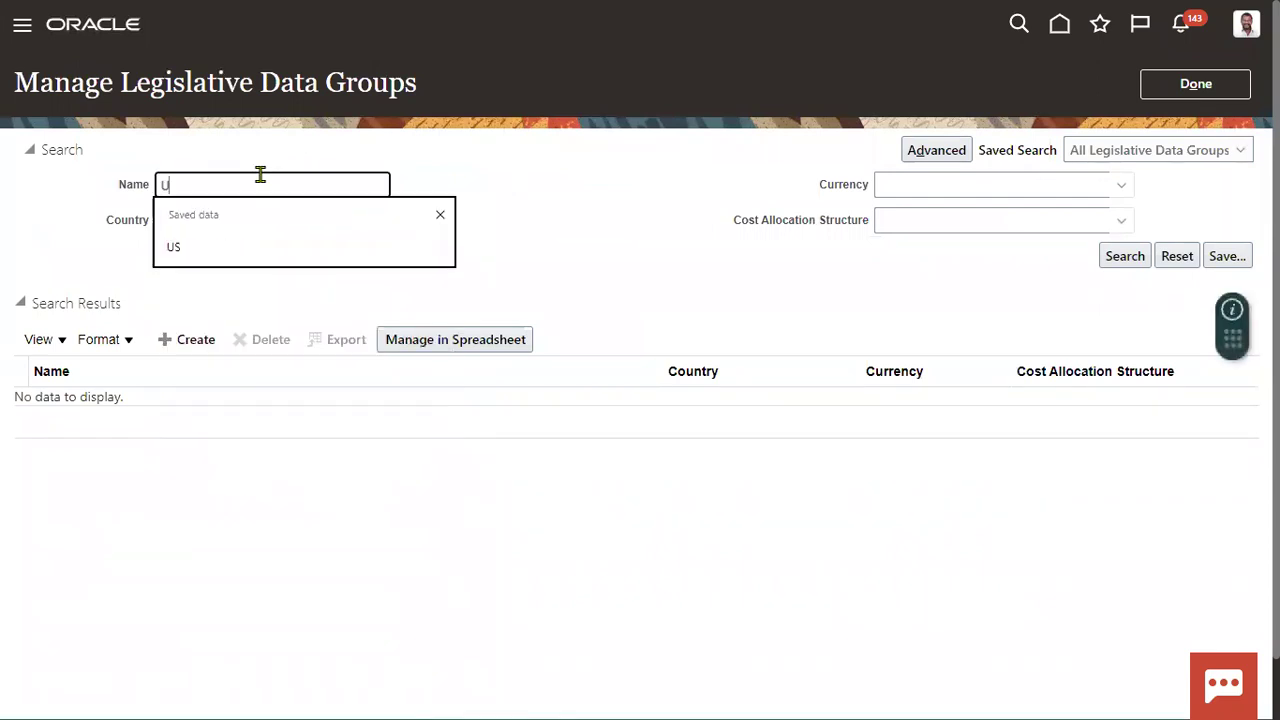
click(1110, 256)
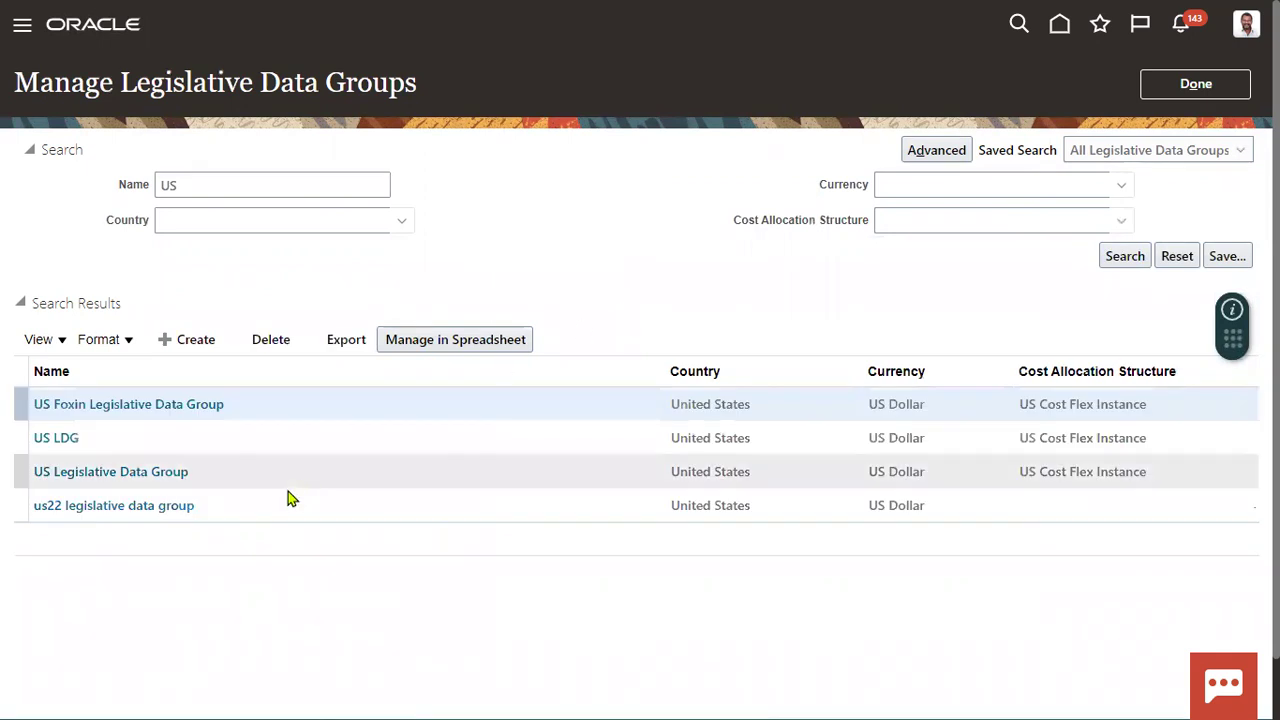
click(288, 474)
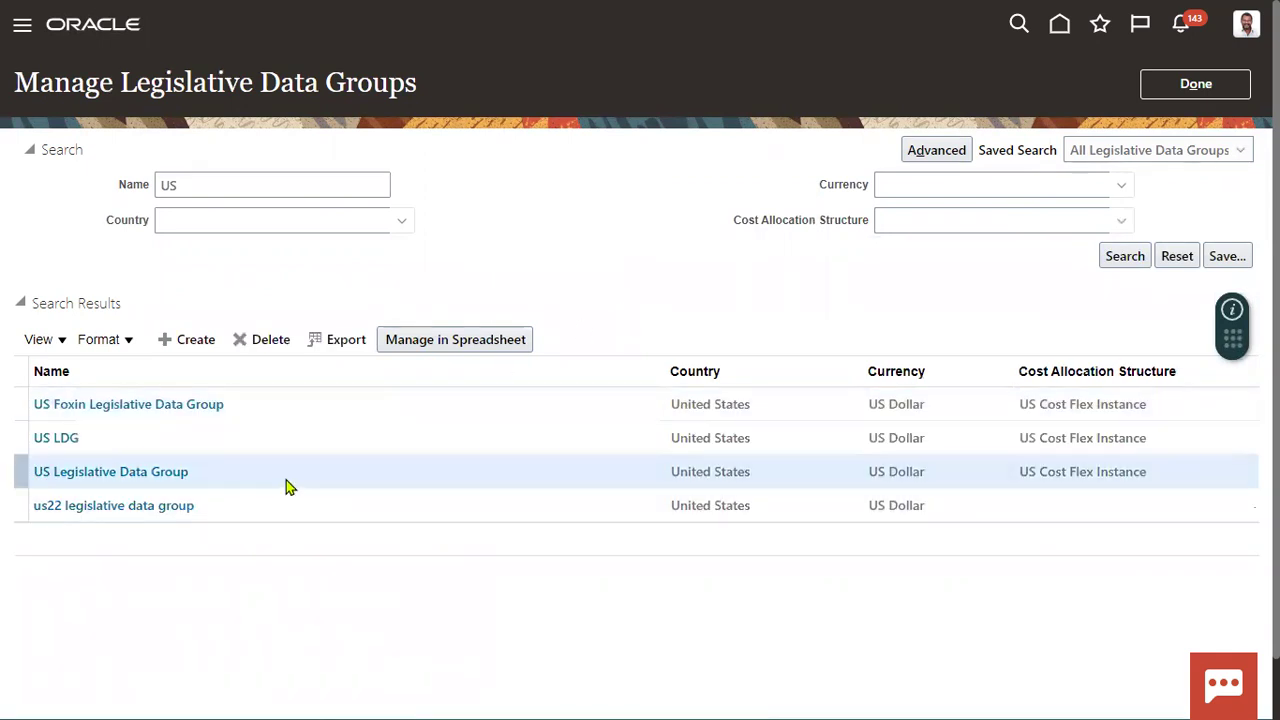
click(171, 474)
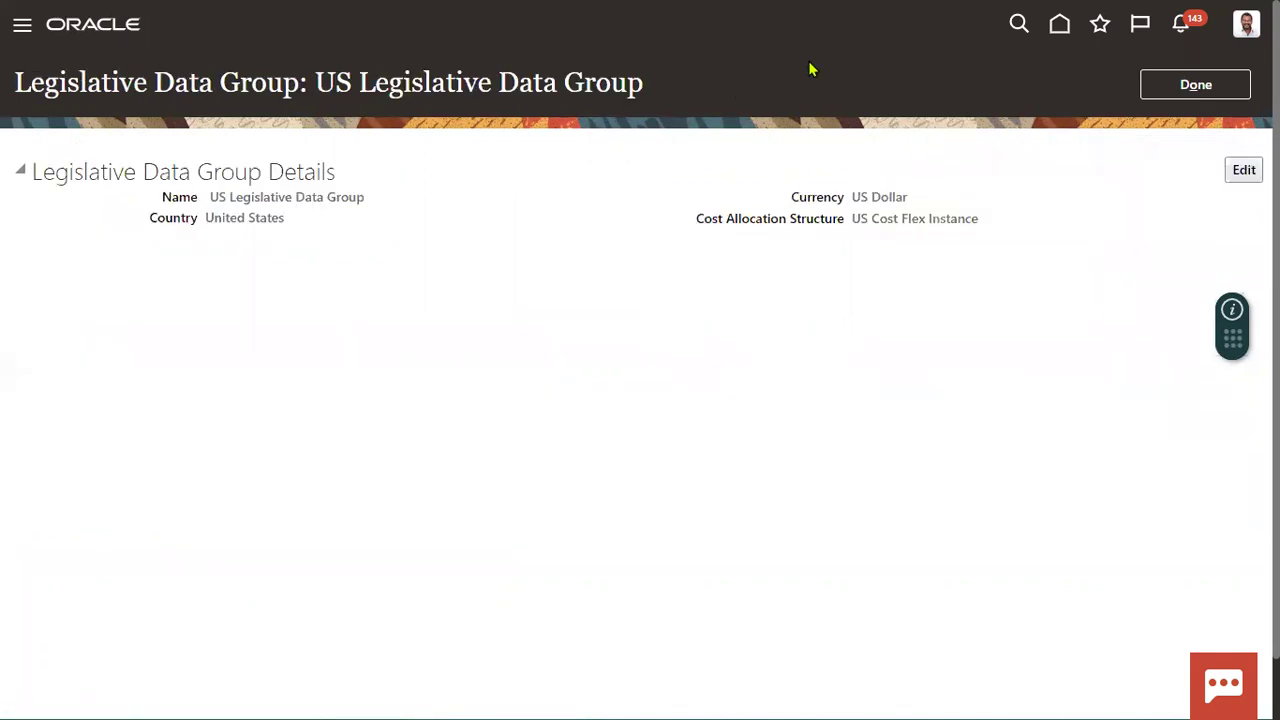
mouse_move(674, 194)
mouse_down()
mouse_move(960, 249)
mouse_move(1043, 251)
mouse_up()
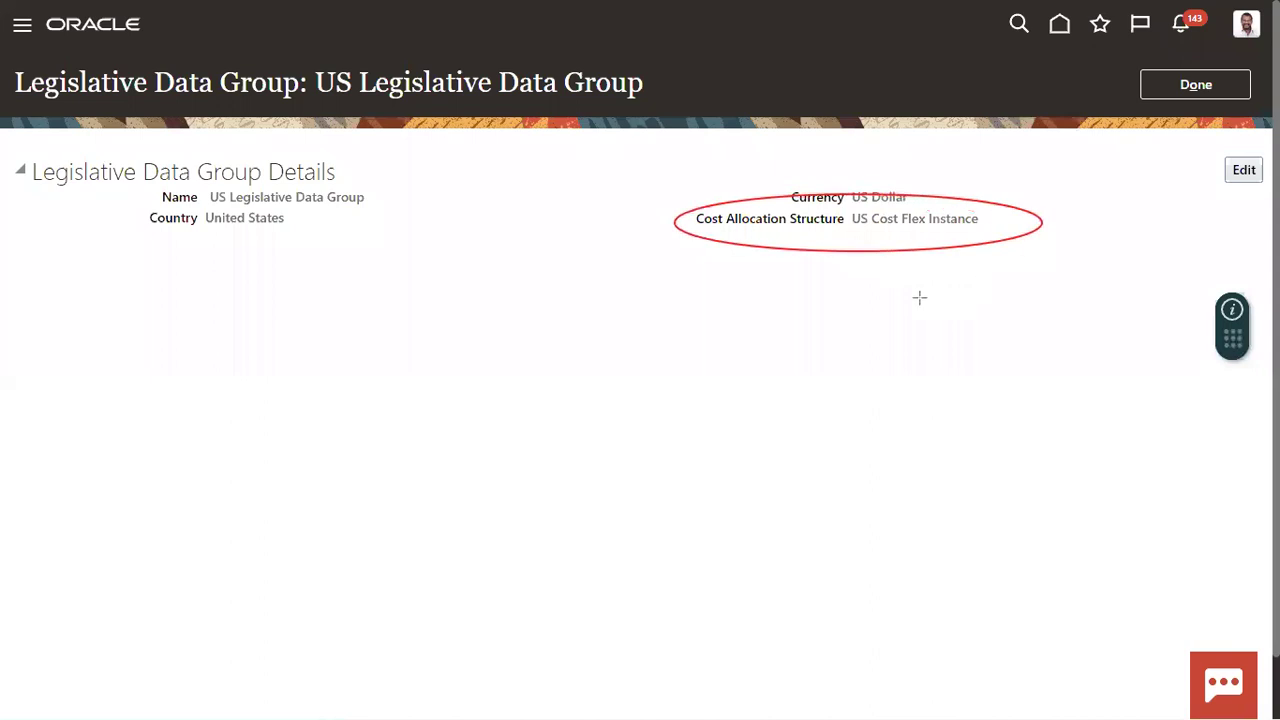